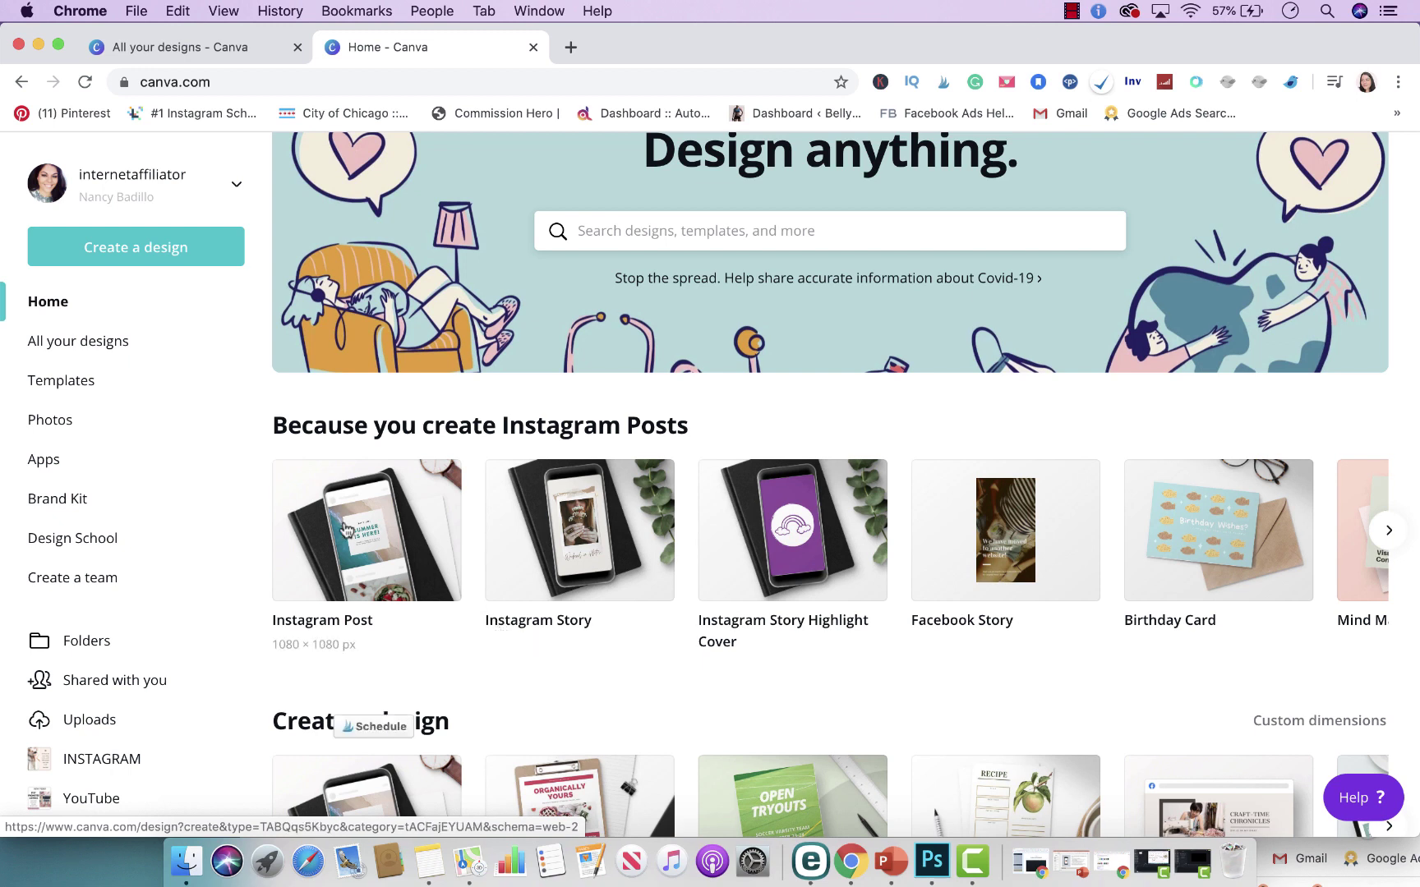
# Scroll through the Instagram Post suggestions and start a blank Instagram Post design.
pyautogui.click(1388, 531)
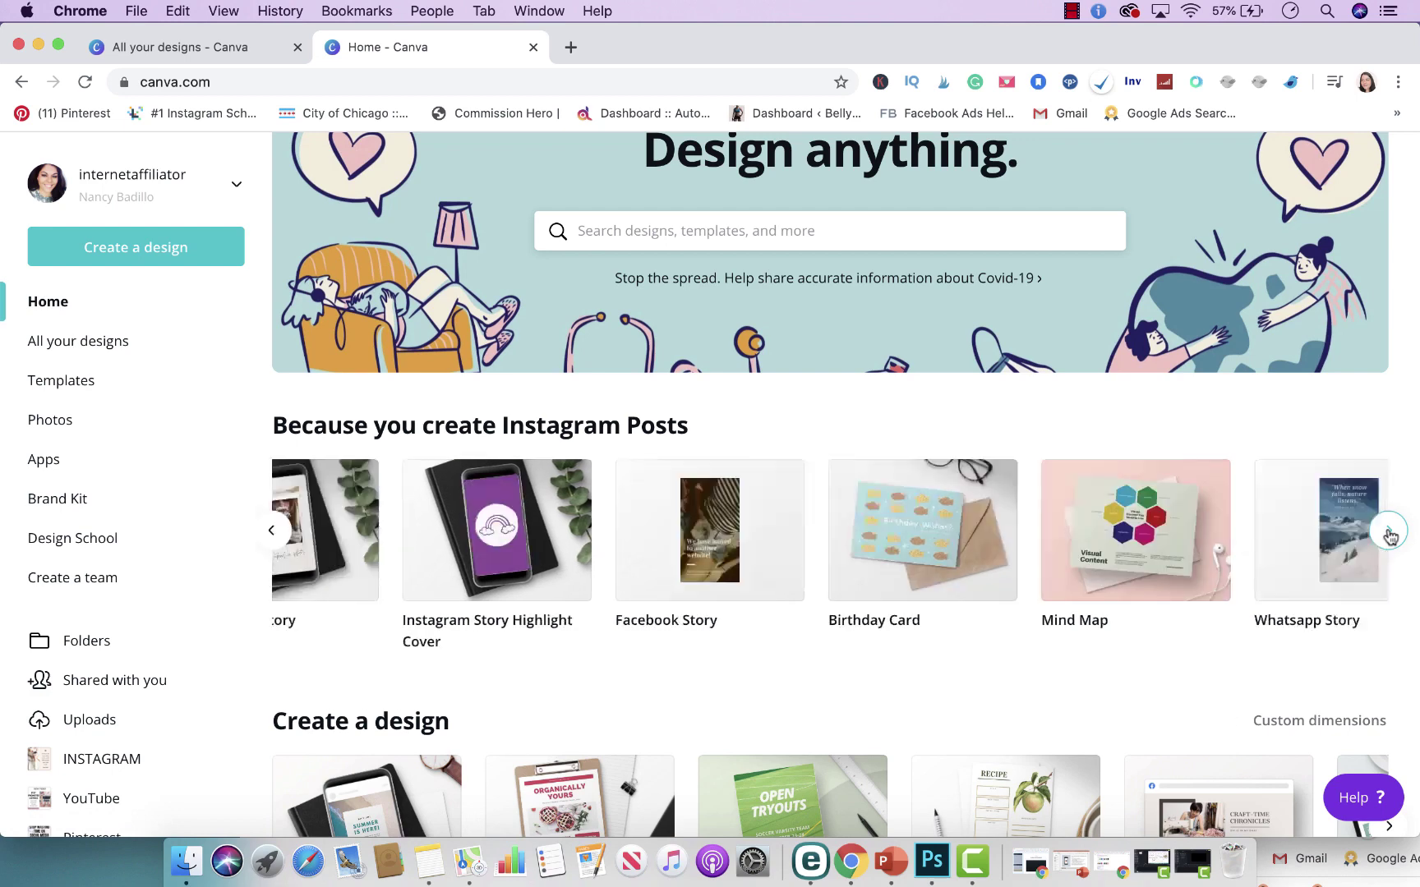
pyautogui.click(1388, 531)
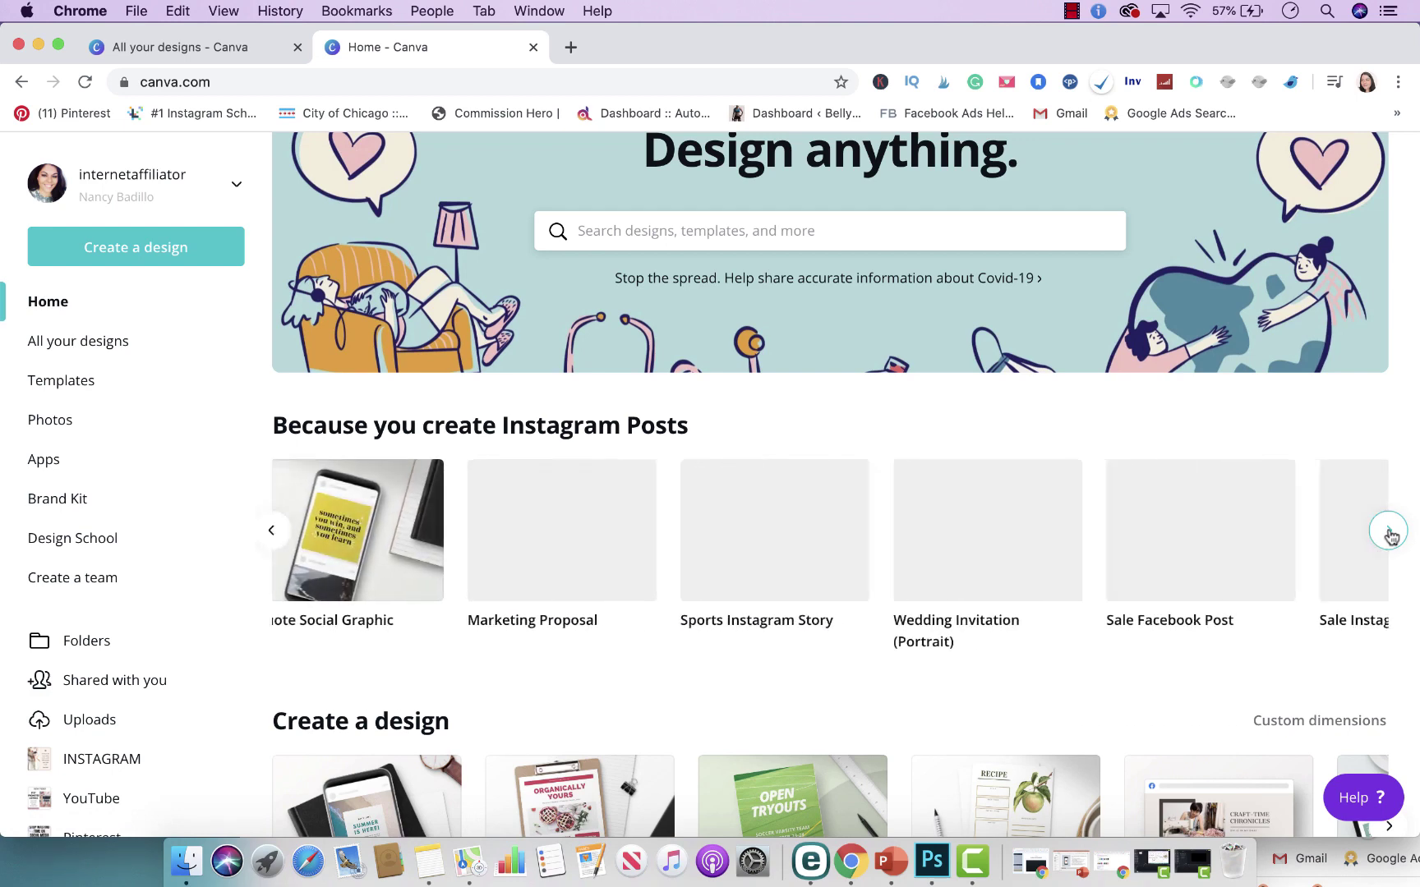
pyautogui.click(272, 534)
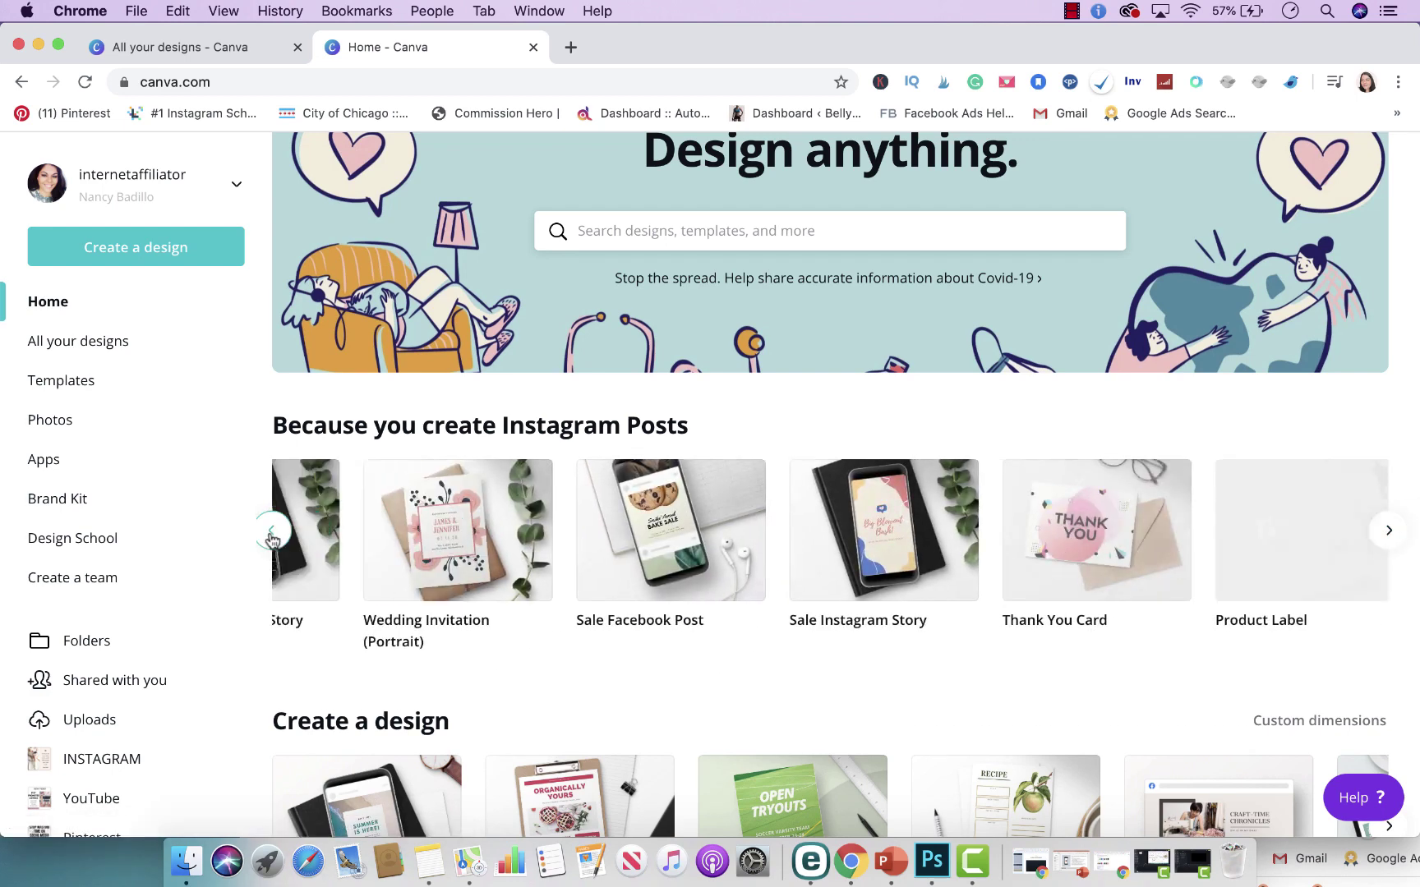
pyautogui.click(272, 534)
pyautogui.click(272, 534)
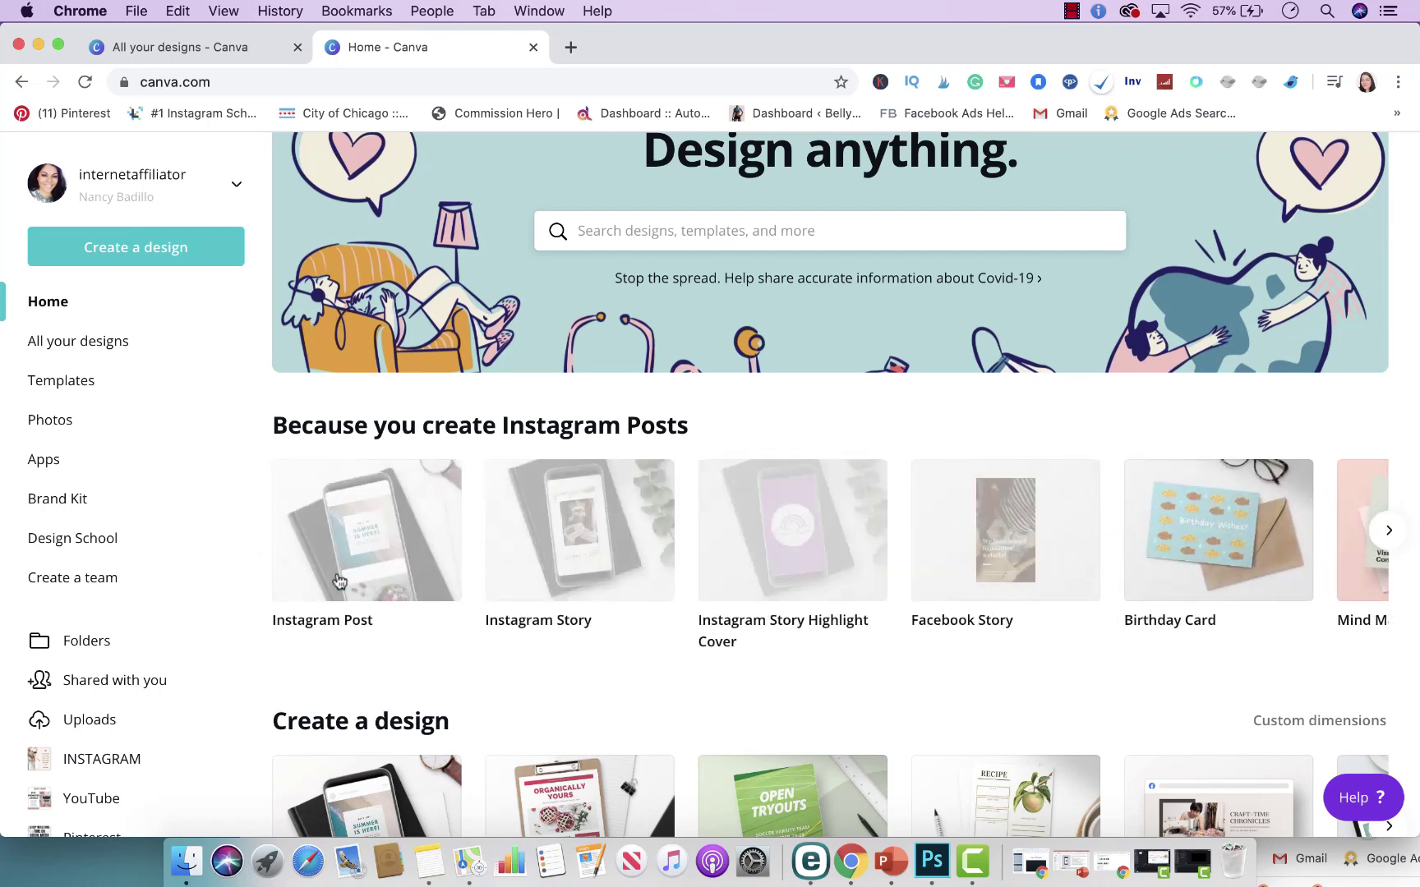
pyautogui.click(367, 535)
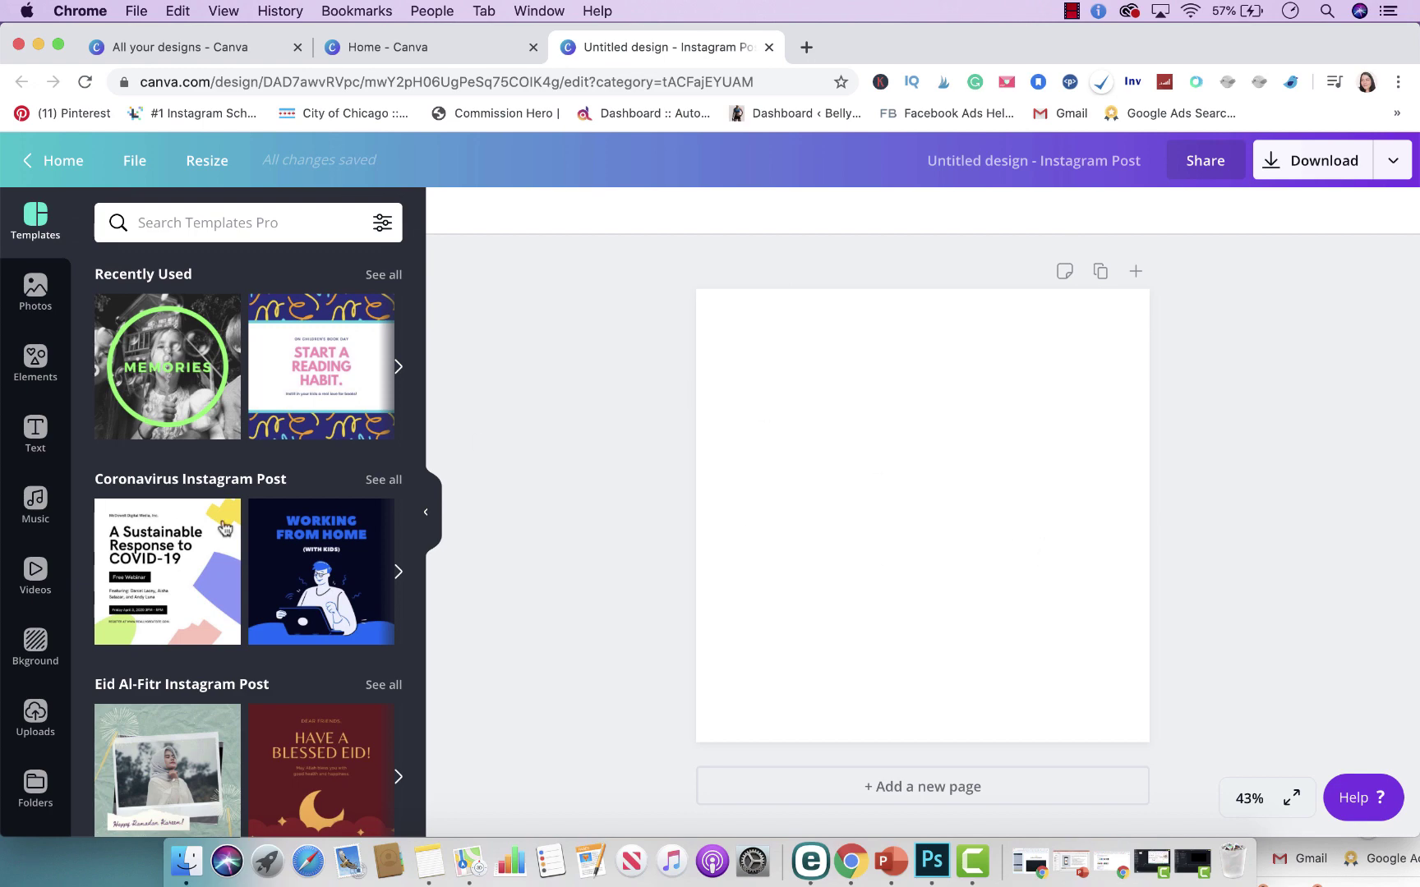
# Show the uploaded videos (0:16, 0:25 and 0:18 clips) in the Uploads panel.
pyautogui.click(36, 713)
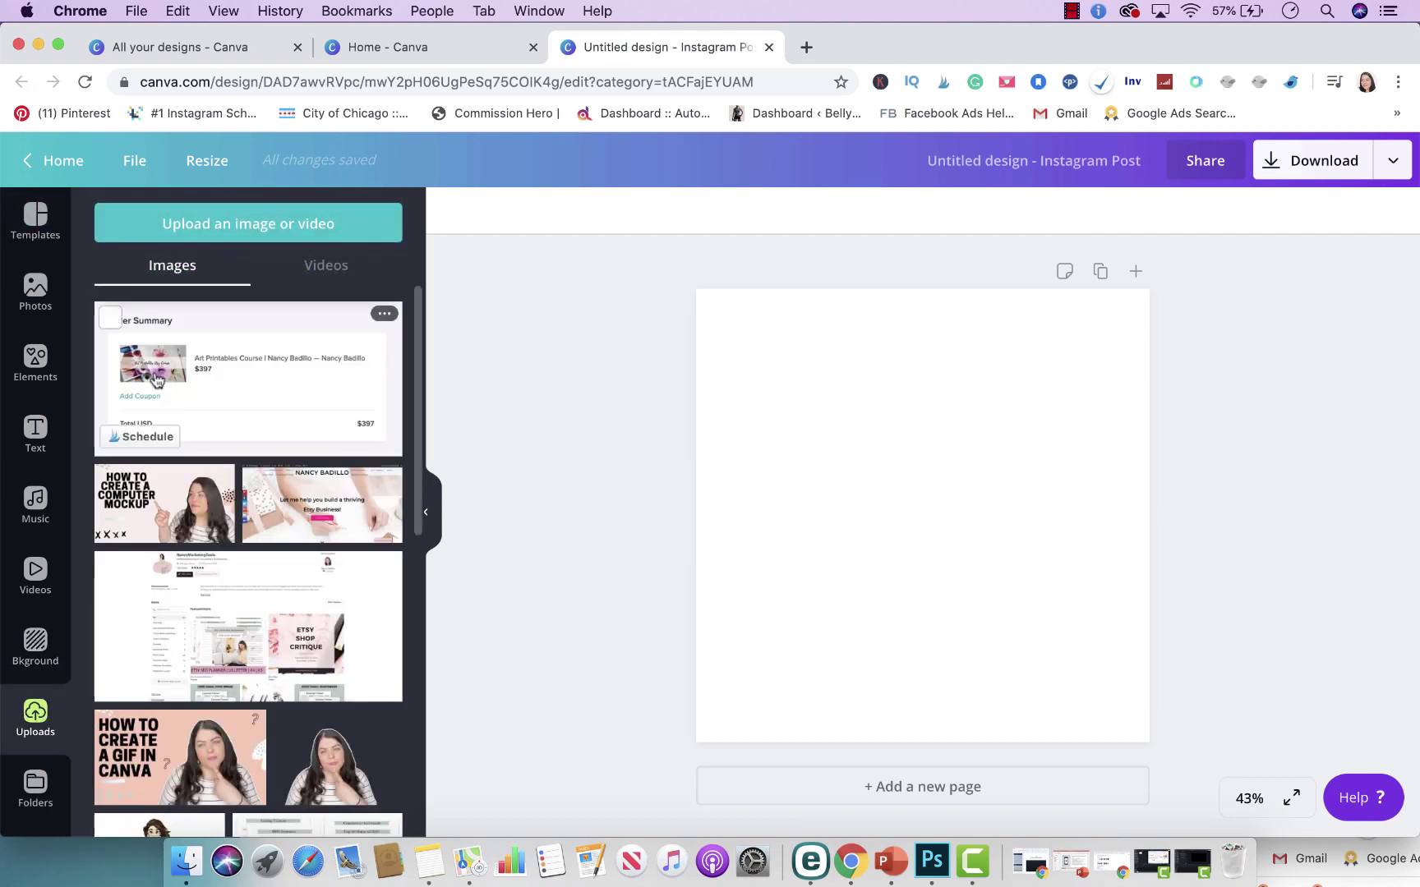
pyautogui.click(345, 264)
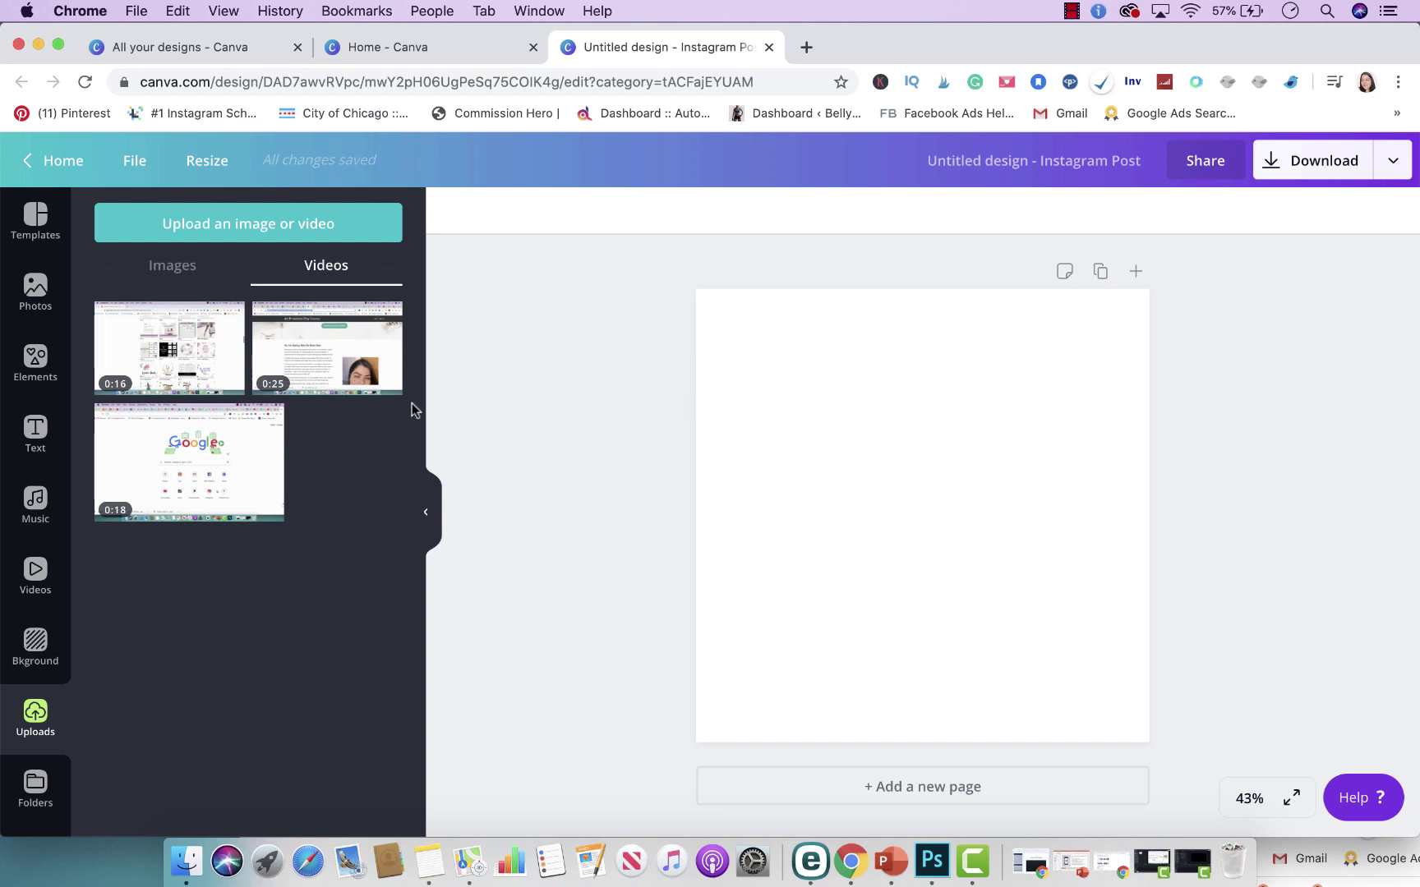
pyautogui.moveTo(186, 361)
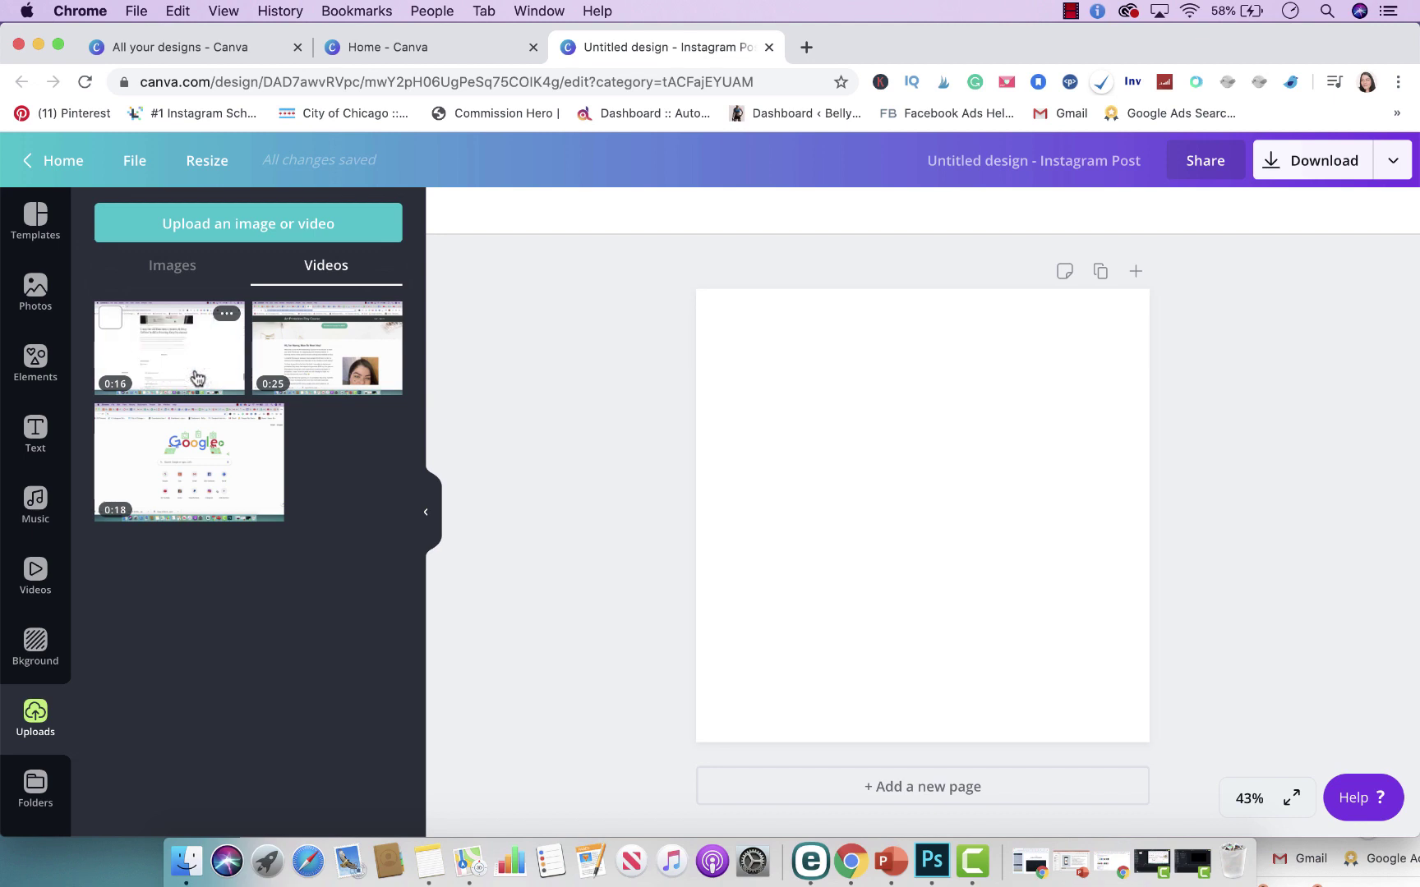
pyautogui.moveTo(354, 390)
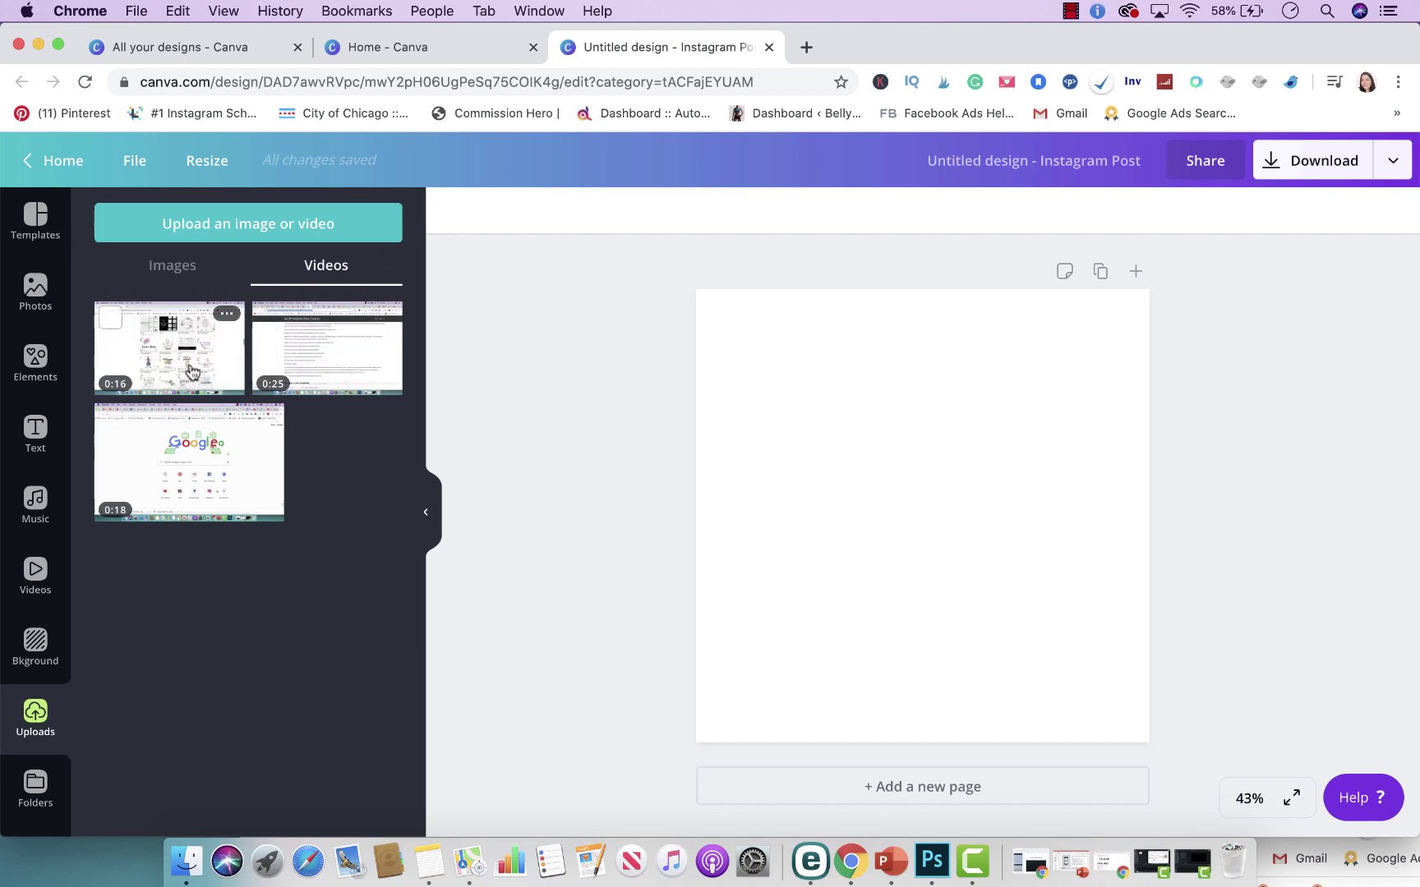
# Browse the Elements panel and display the full Frames collection.
pyautogui.click(36, 378)
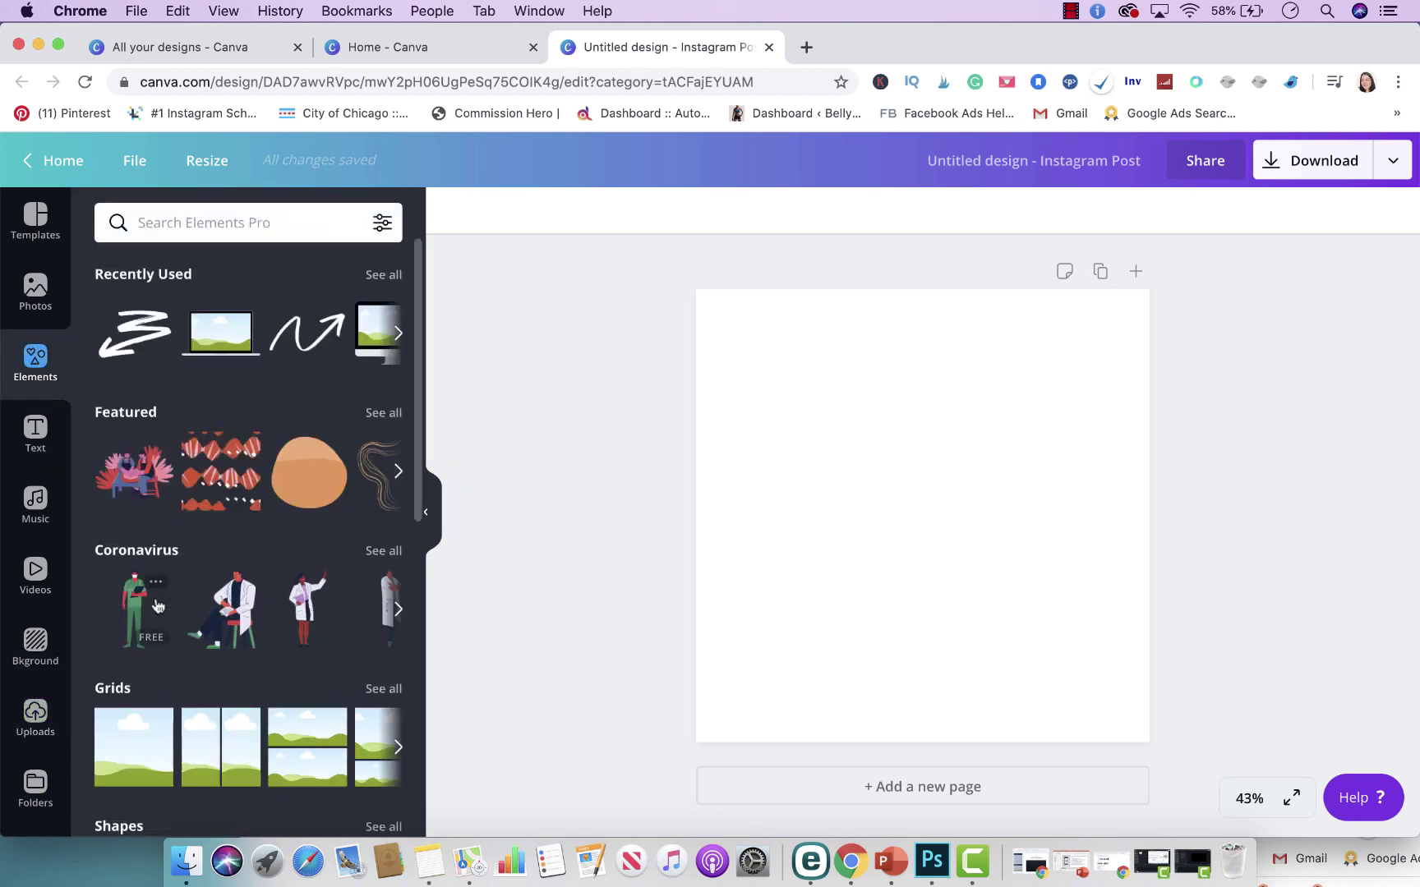
pyautogui.scroll(-6, 159, 604)
pyautogui.scroll(-2, 155, 598)
pyautogui.scroll(2, 155, 598)
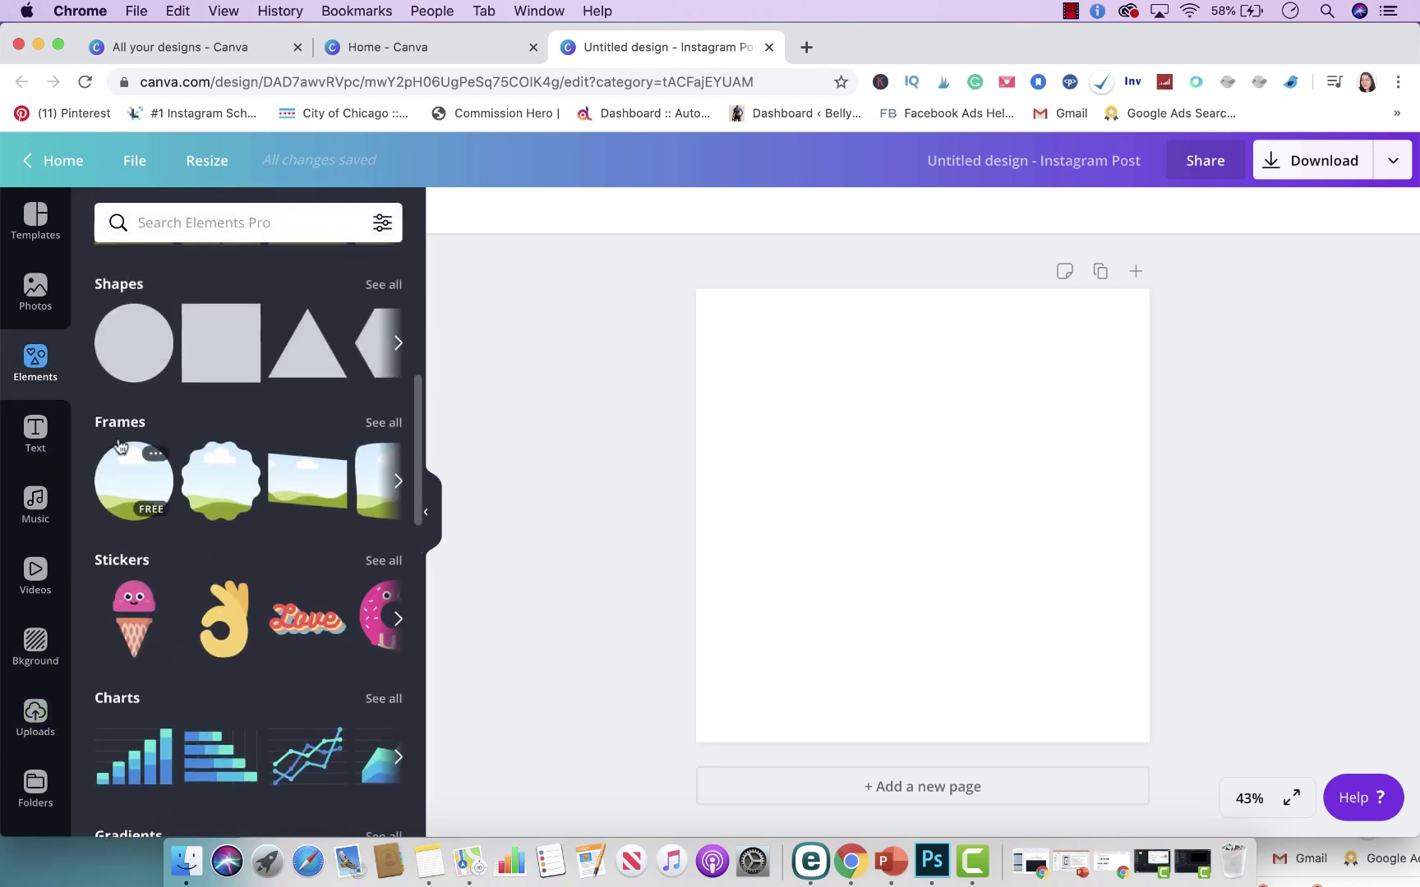
pyautogui.scroll(-1, 129, 393)
pyautogui.click(380, 409)
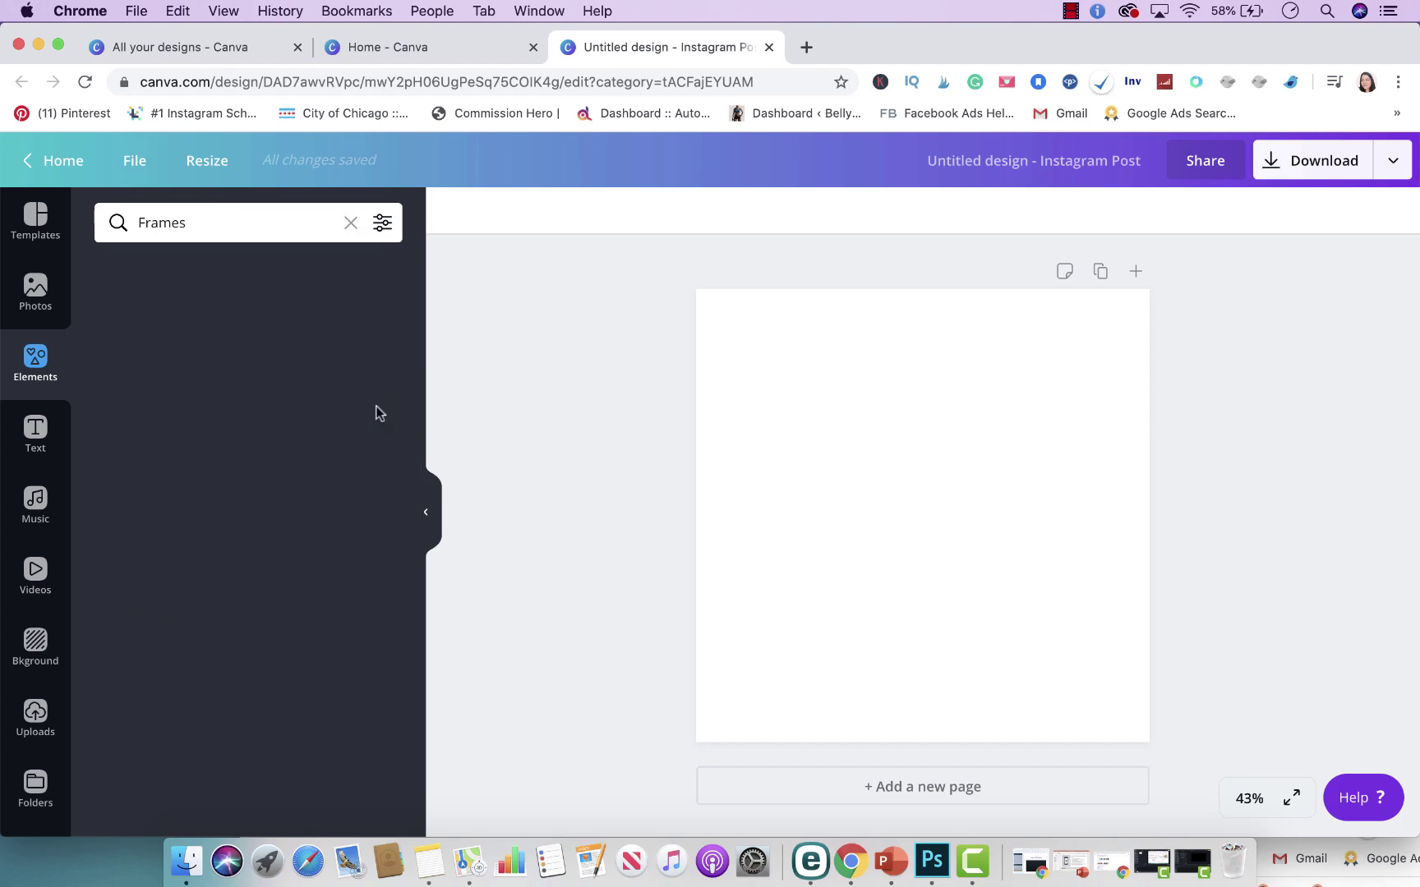
pyautogui.scroll(-3, 214, 595)
pyautogui.scroll(3, 214, 595)
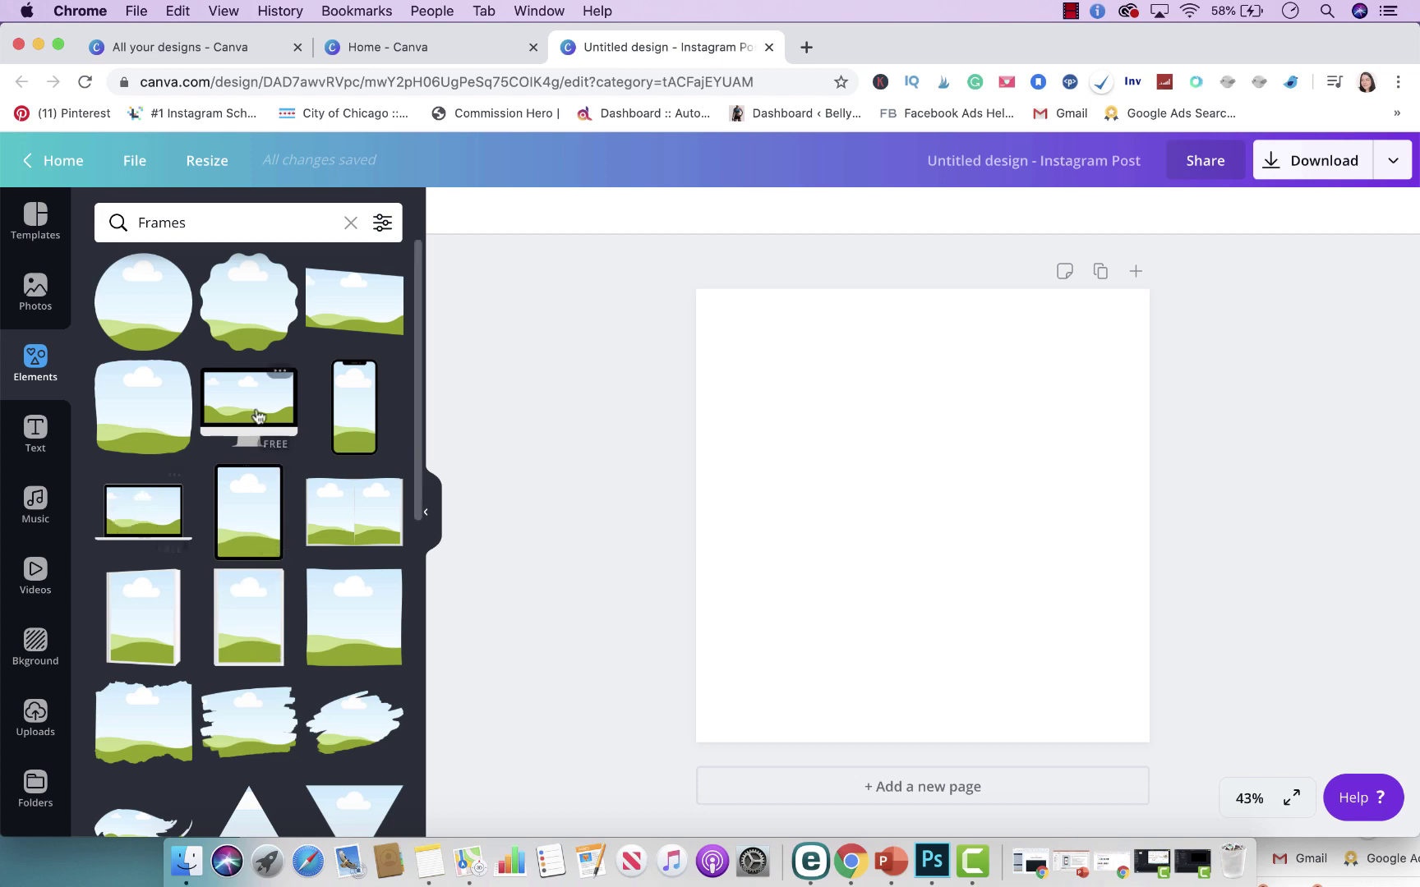
# Add the laptop frame, enlarge it to about 905 × 519 and centre it.
pyautogui.click(149, 513)
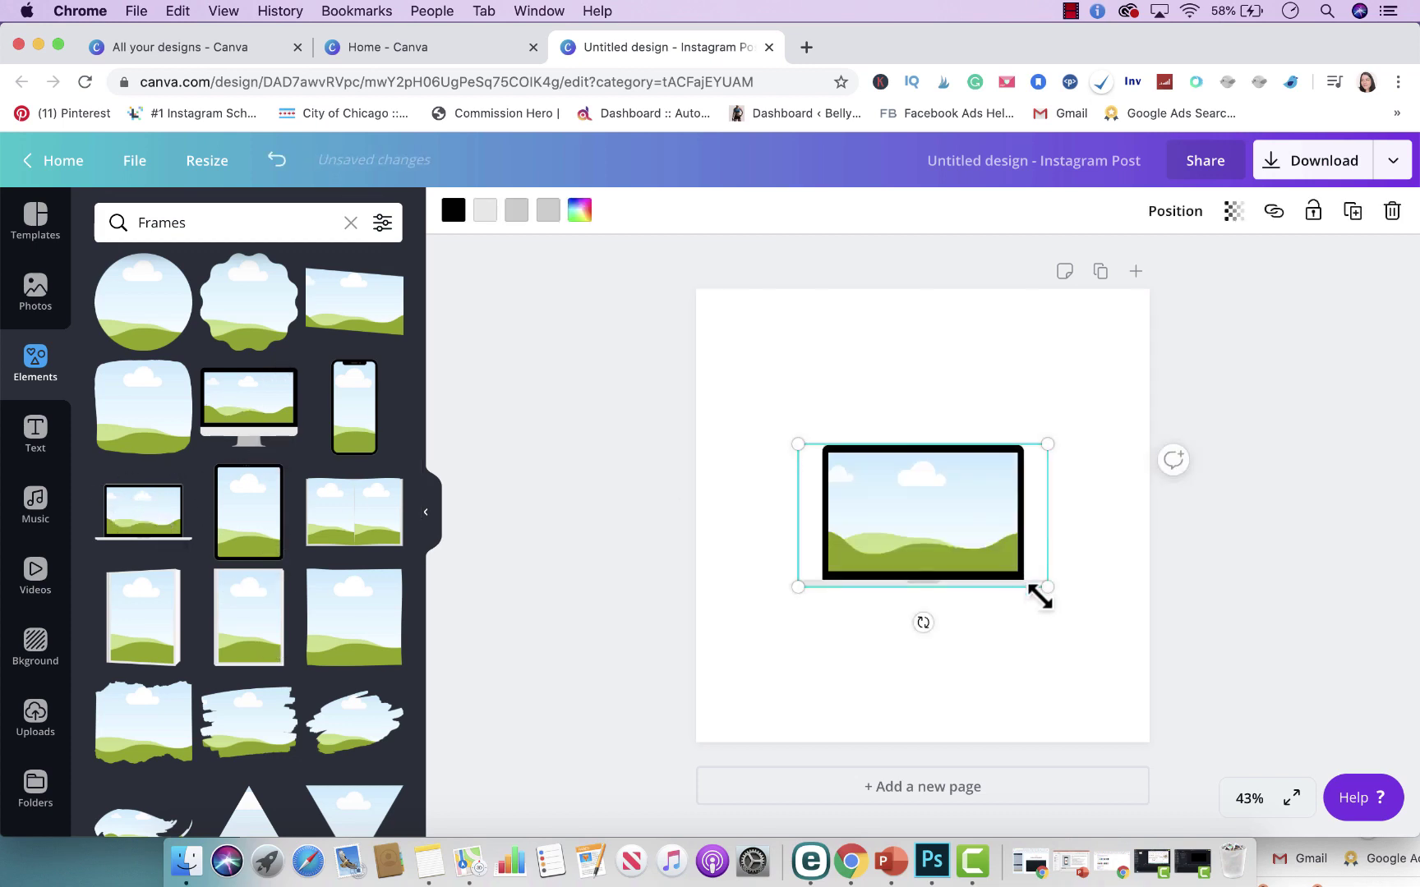
pyautogui.moveTo(1073, 602); pyautogui.dragTo(1122, 635)
pyautogui.click(679, 606)
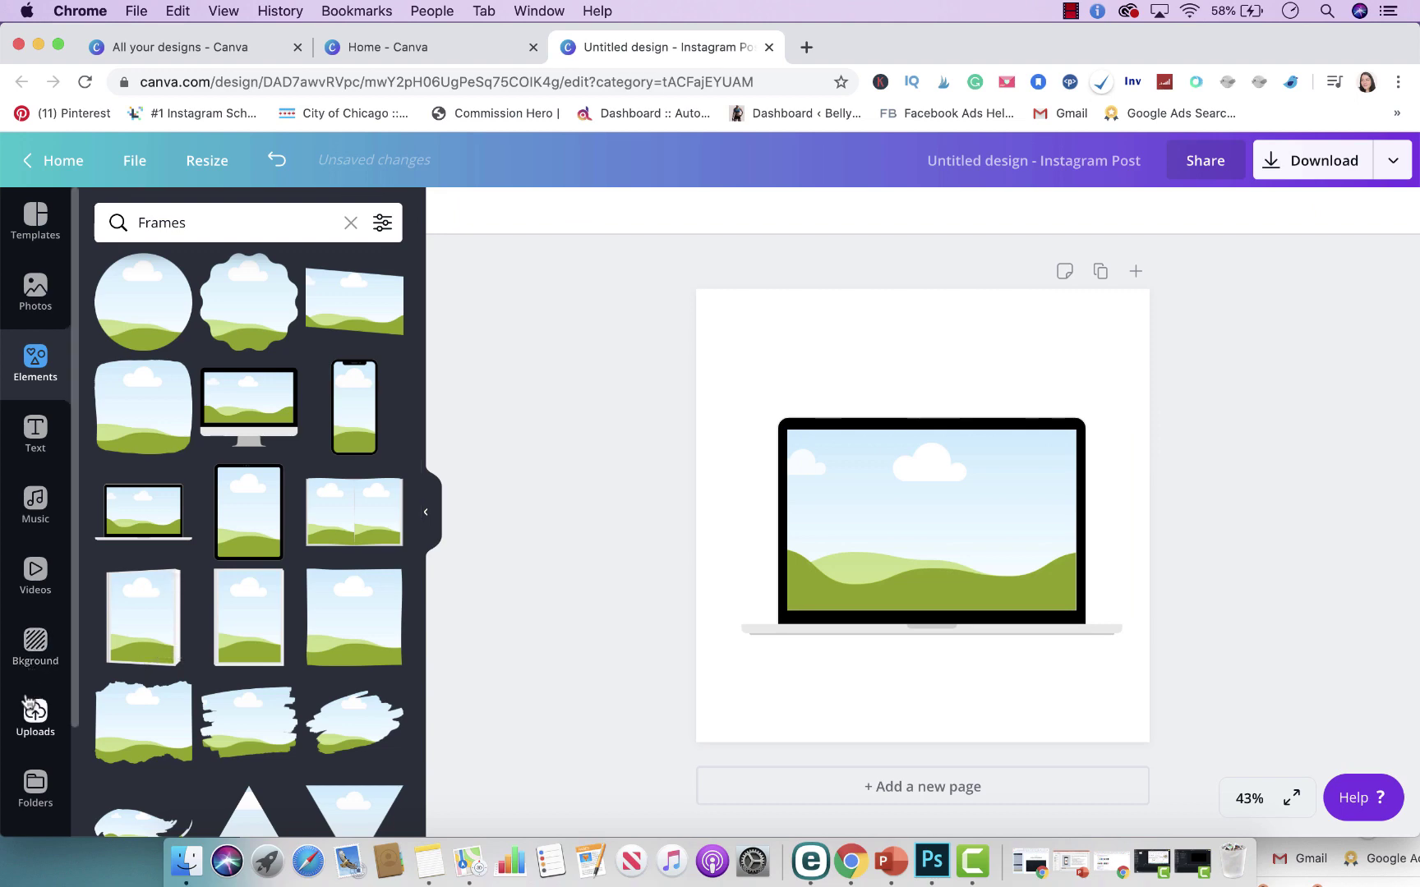
pyautogui.click(31, 721)
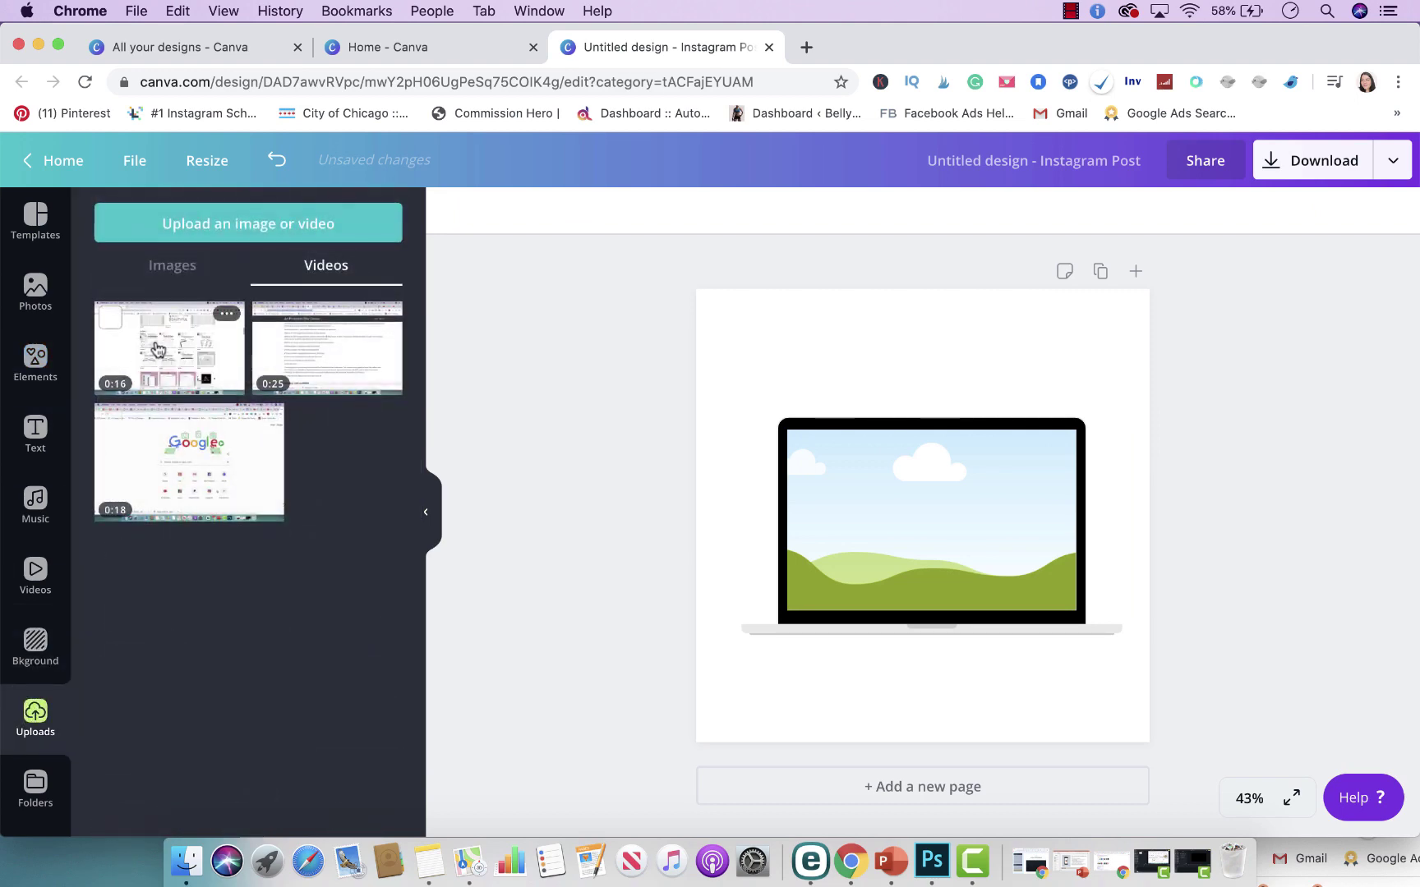
# Drop the 0:16 screen recording into the laptop frame's screen, then clear the Frames search.
pyautogui.moveTo(152, 346); pyautogui.dragTo(846, 489)
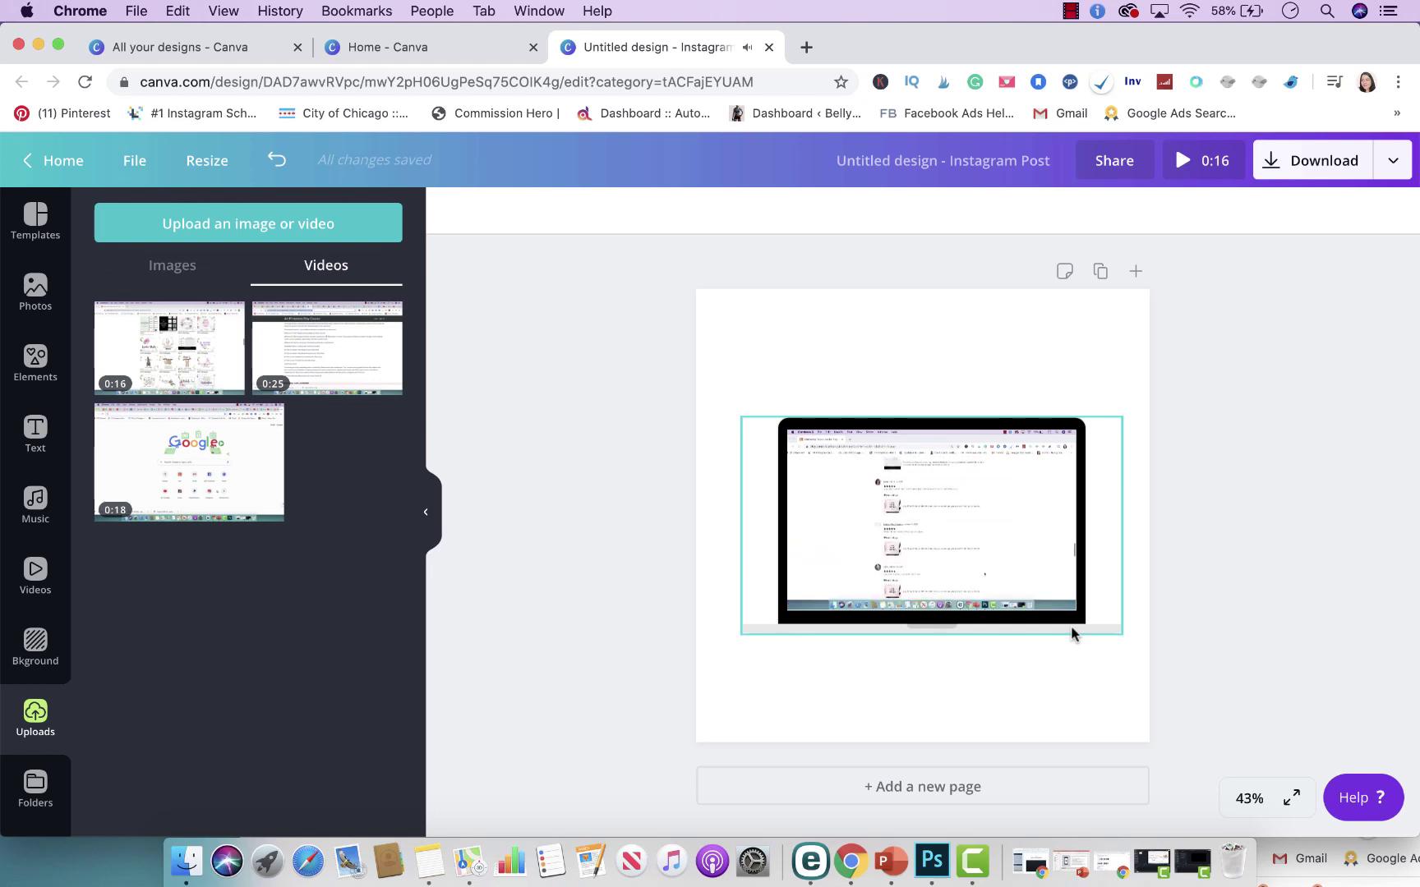
pyautogui.click(552, 514)
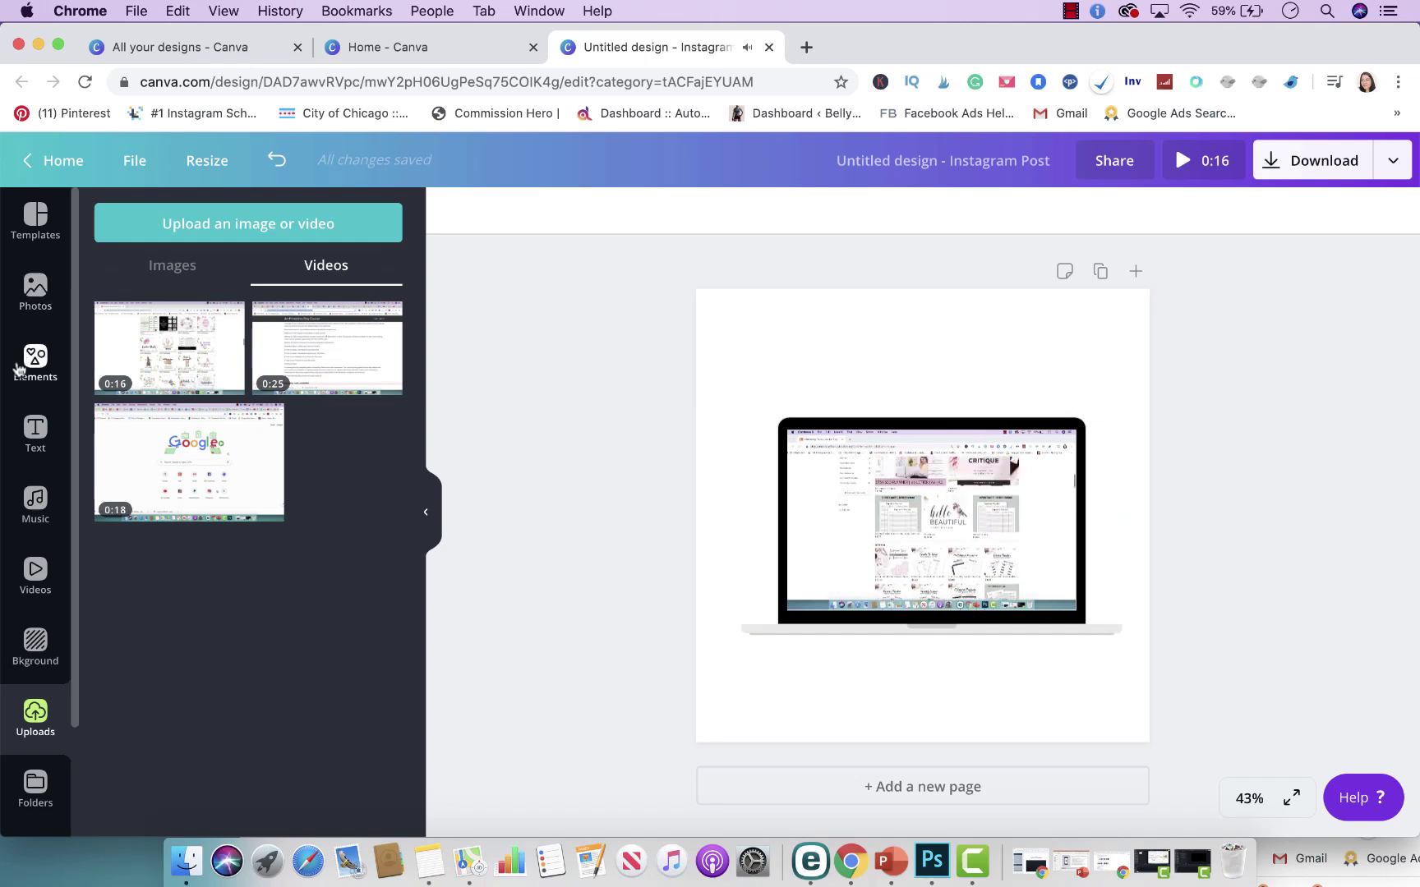
pyautogui.click(33, 361)
pyautogui.click(36, 289)
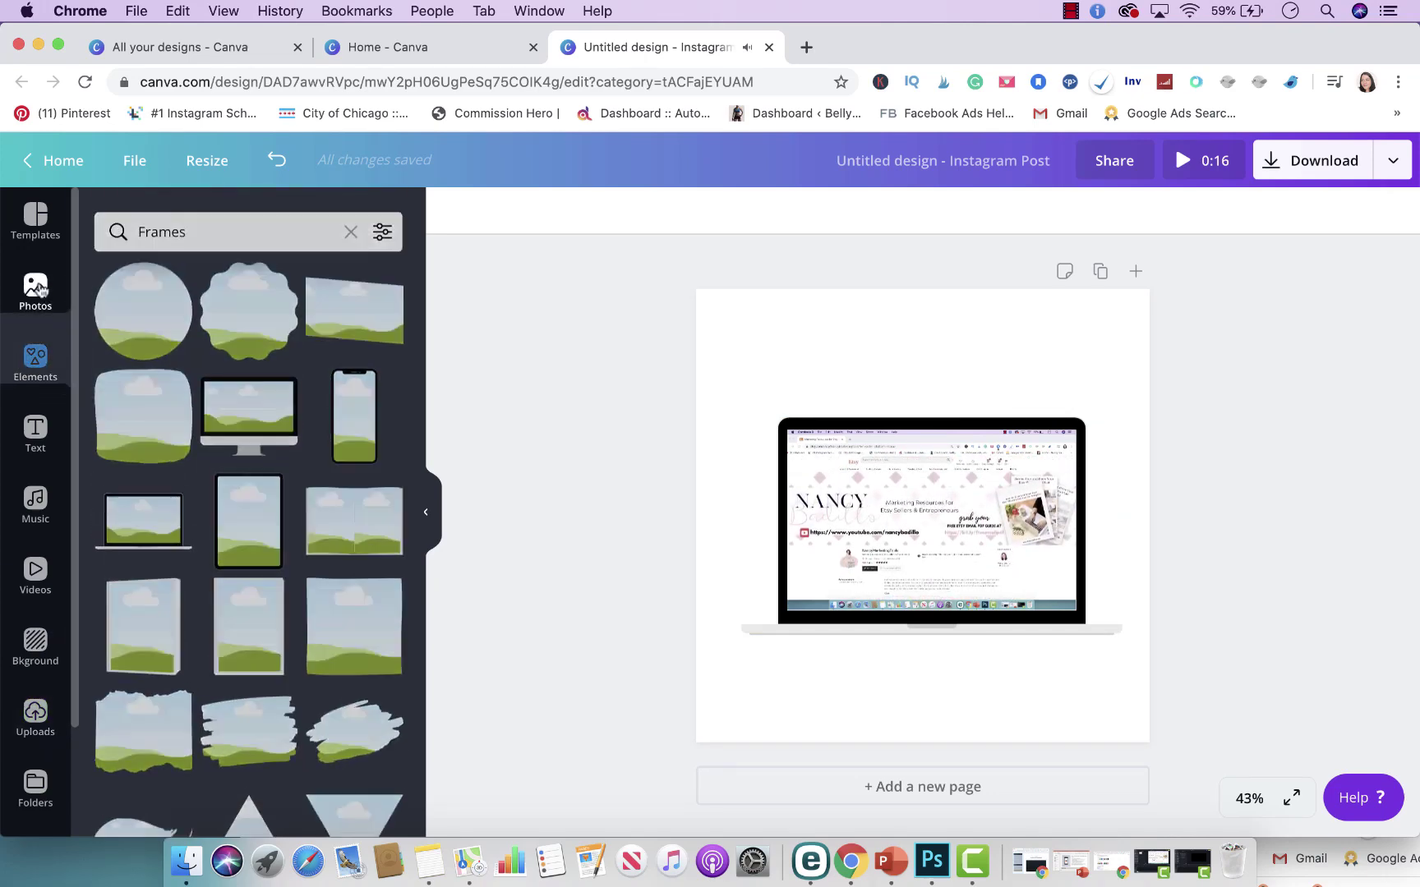
pyautogui.click(33, 378)
pyautogui.click(348, 222)
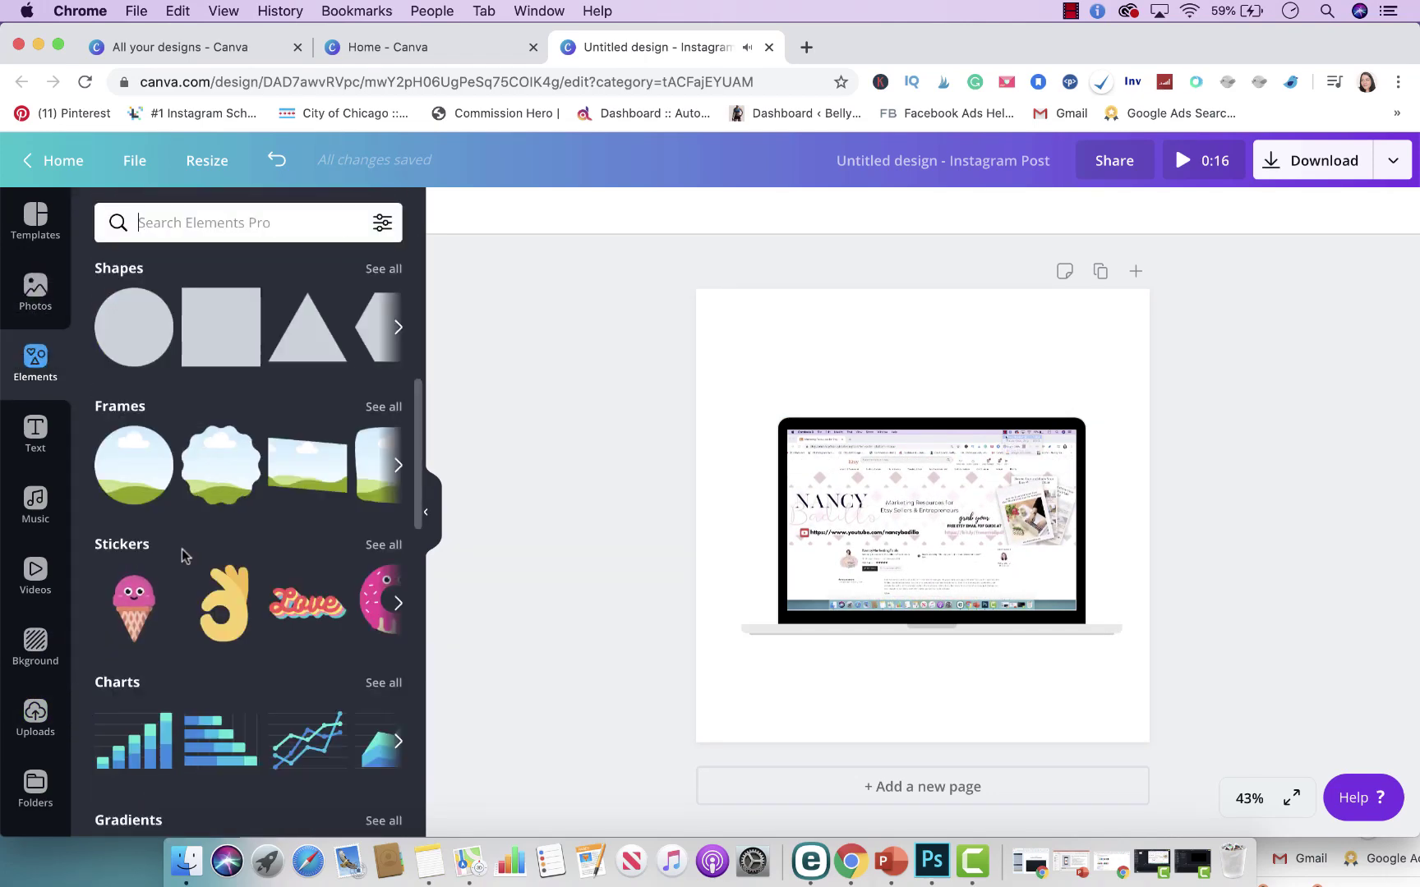
# Add the Cheers text combination, remove its subtitle, and rewrite the heading as 'Shop Now!' at size 142.
pyautogui.click(35, 434)
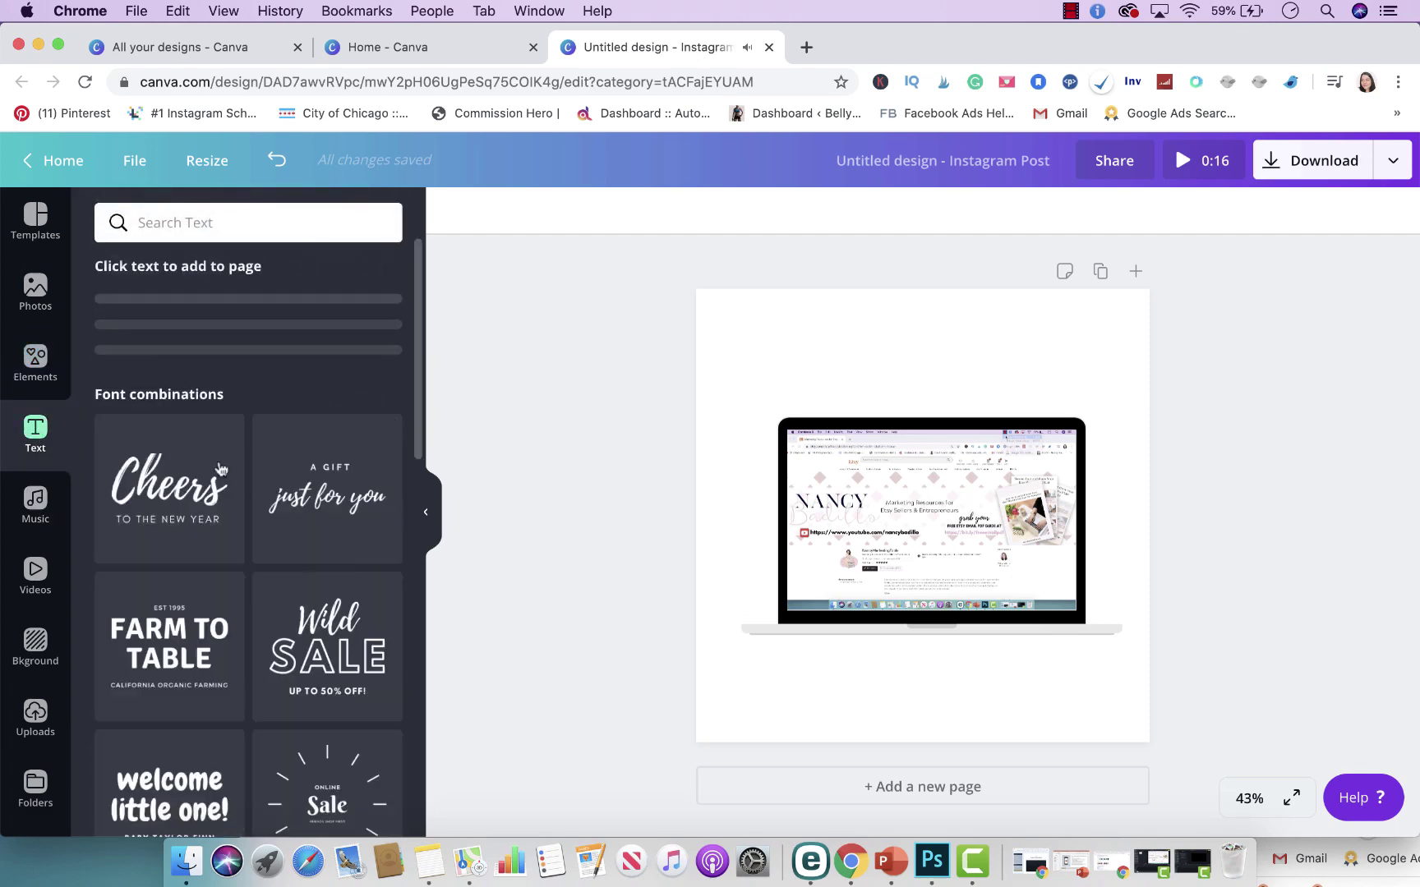
pyautogui.click(171, 585)
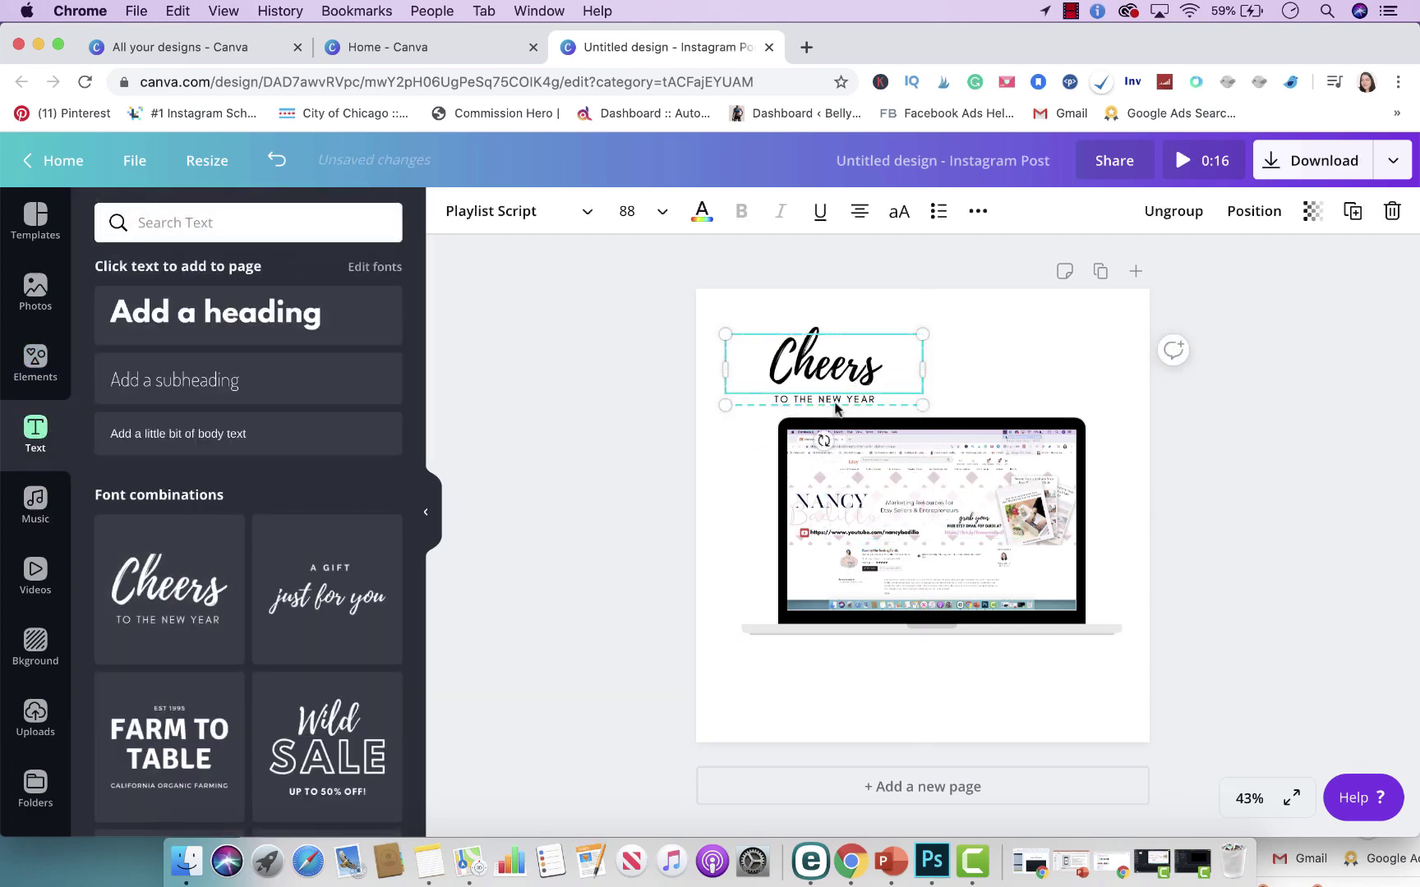
pyautogui.doubleClick(824, 410)
pyautogui.press('BackSpace')
pyautogui.click(827, 371)
pyautogui.doubleClick(827, 372)
pyautogui.write('S')
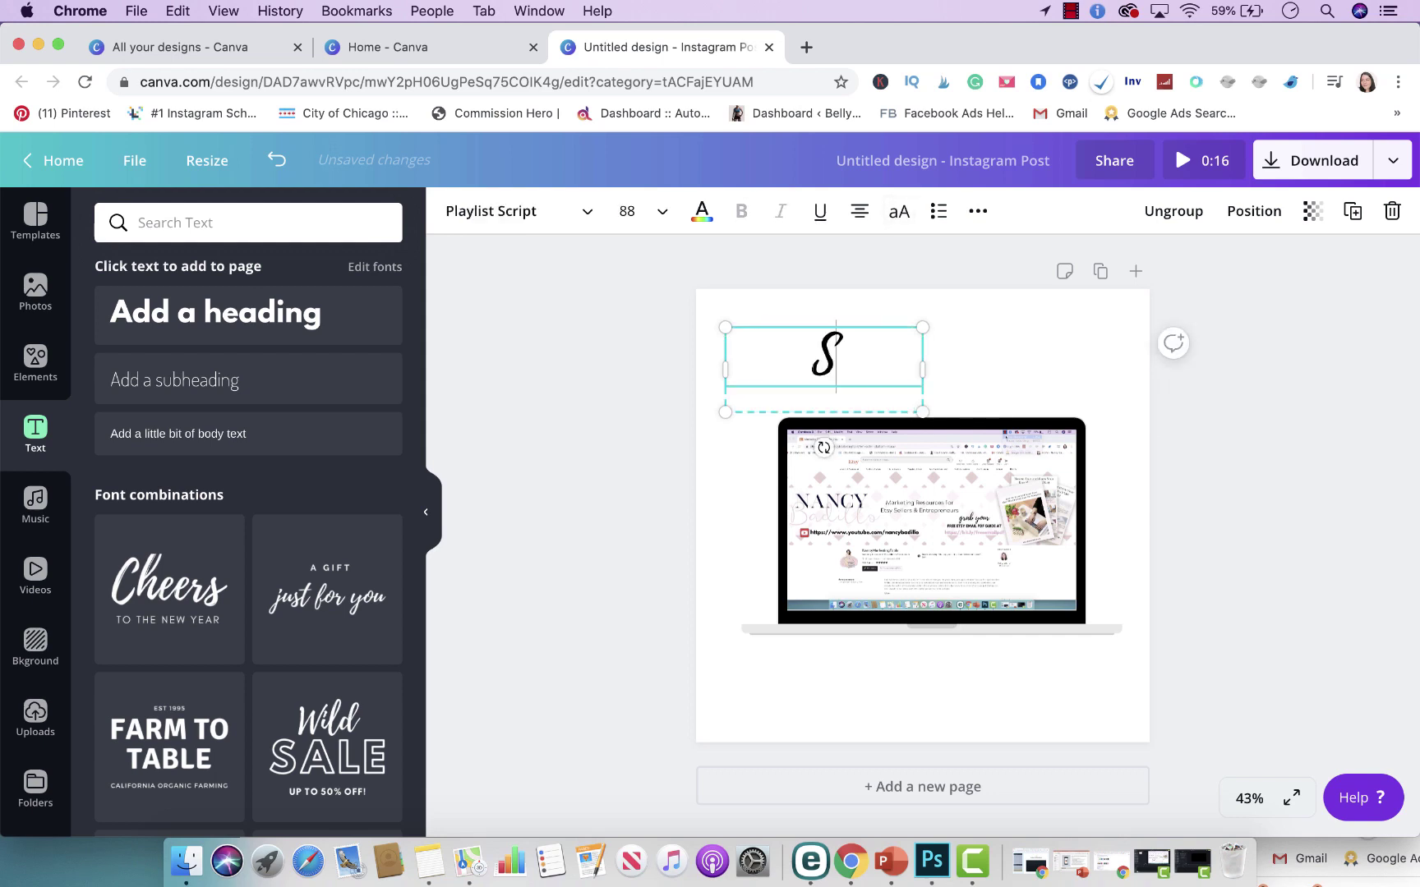
pyautogui.write('hop Now!')
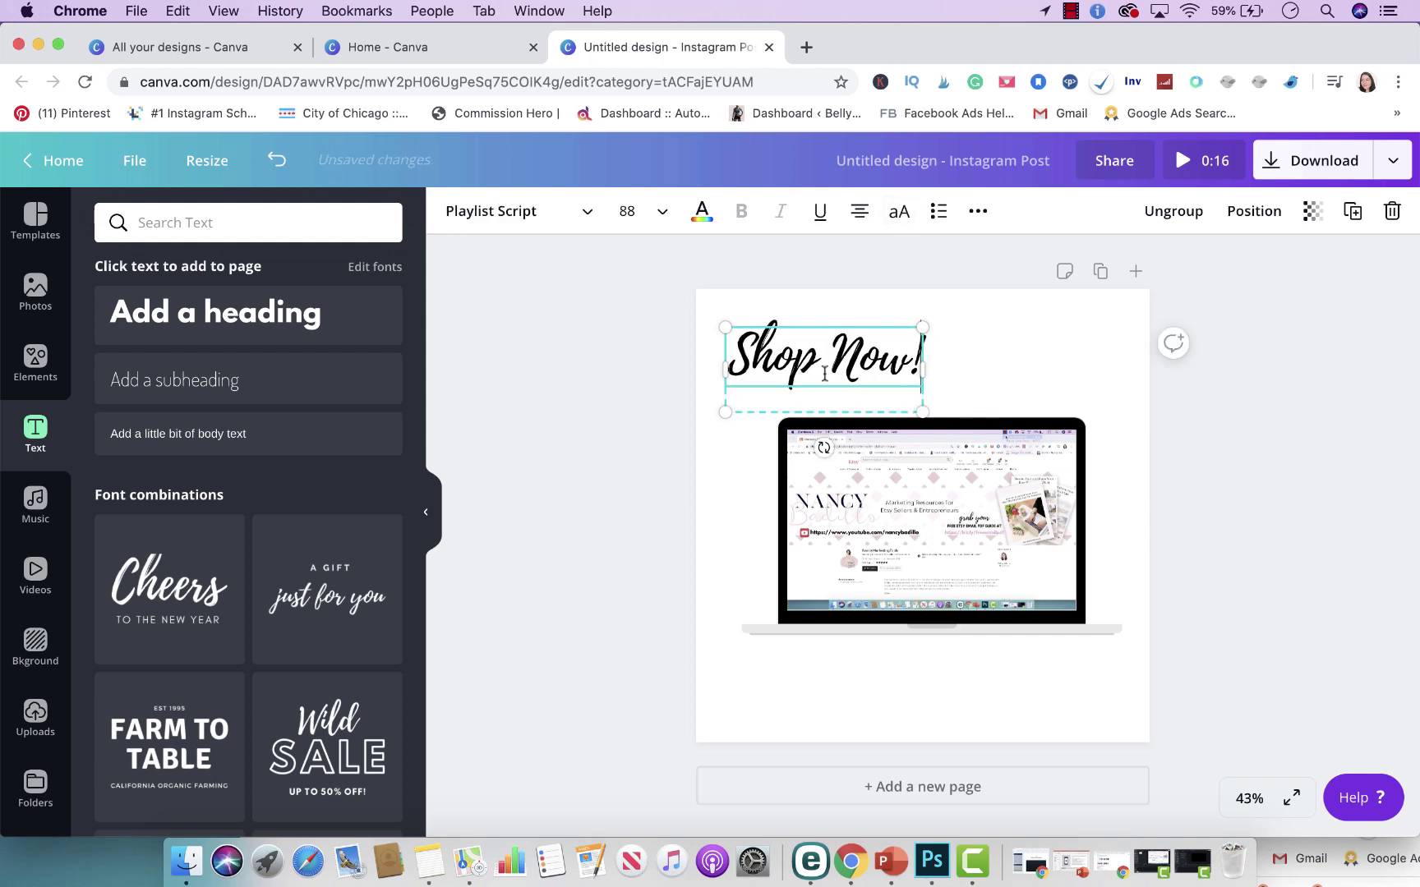
pyautogui.moveTo(921, 410); pyautogui.dragTo(1043, 465)
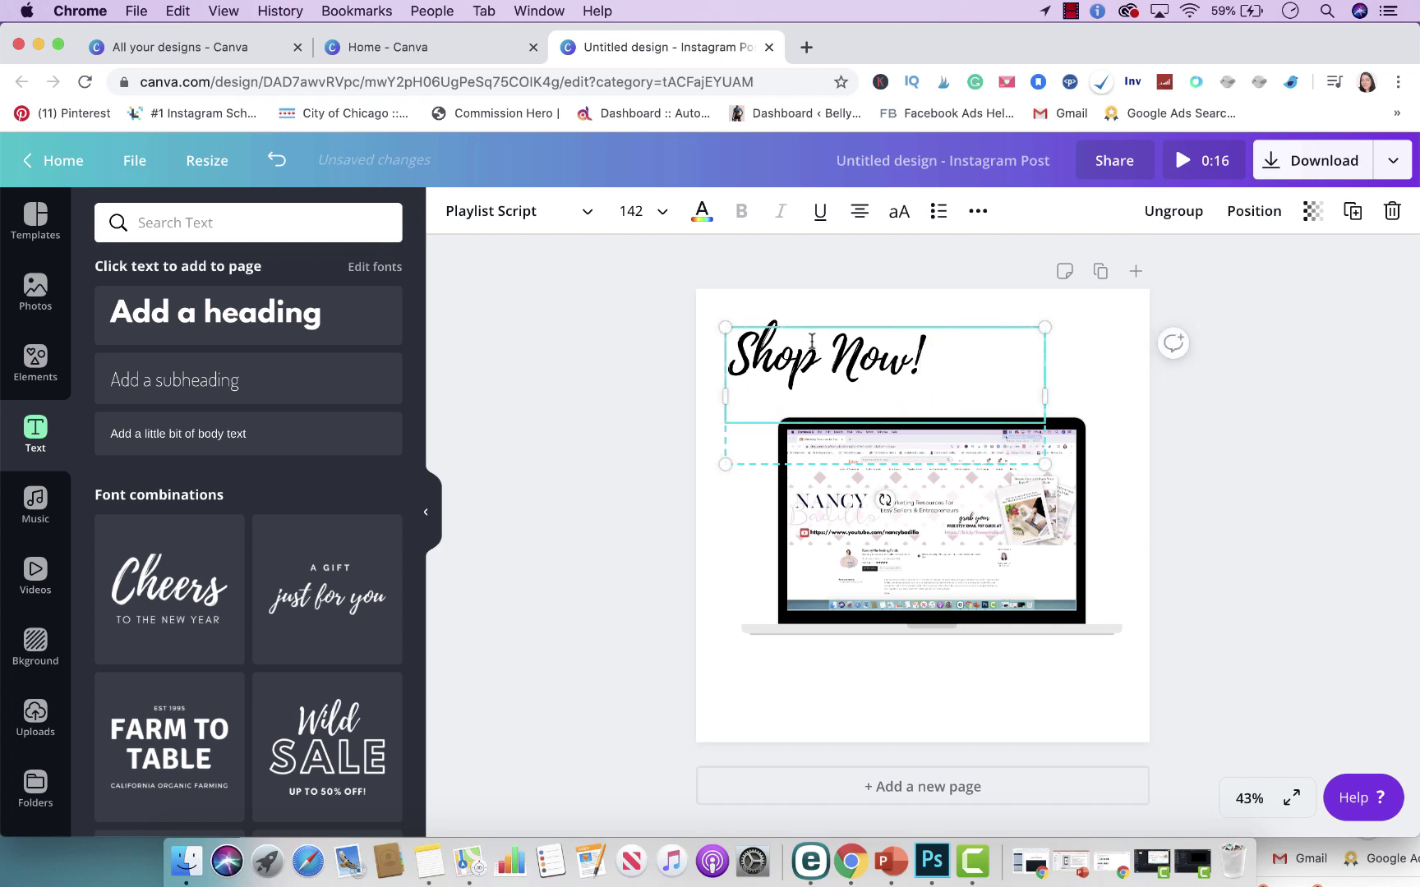
pyautogui.click(551, 406)
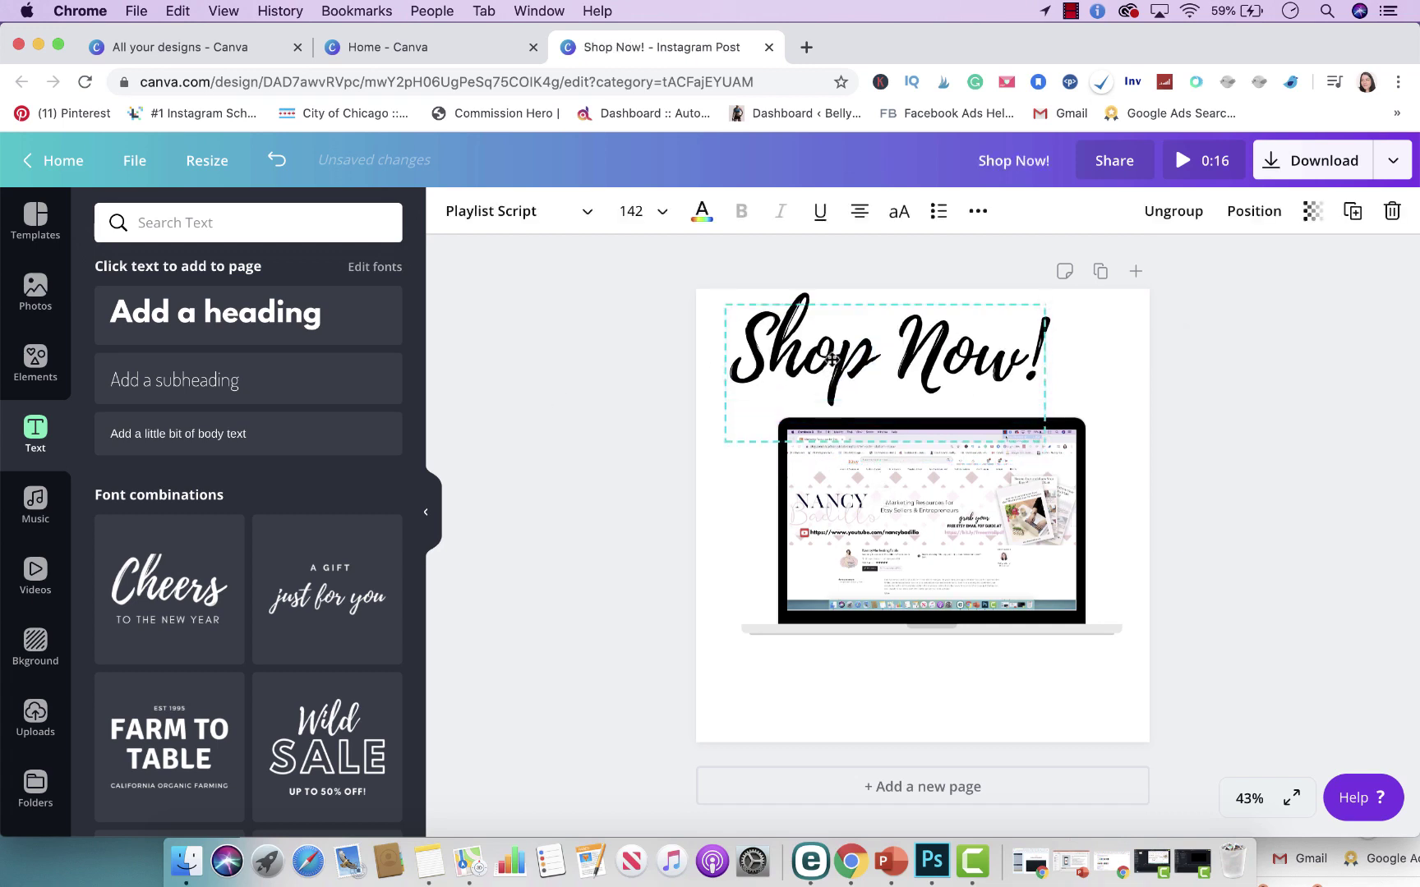
# Colour 'Shop' and 'Now!' sage green and nudge the heading slightly down-left.
pyautogui.click(830, 362)
pyautogui.doubleClick(830, 362)
pyautogui.click(701, 211)
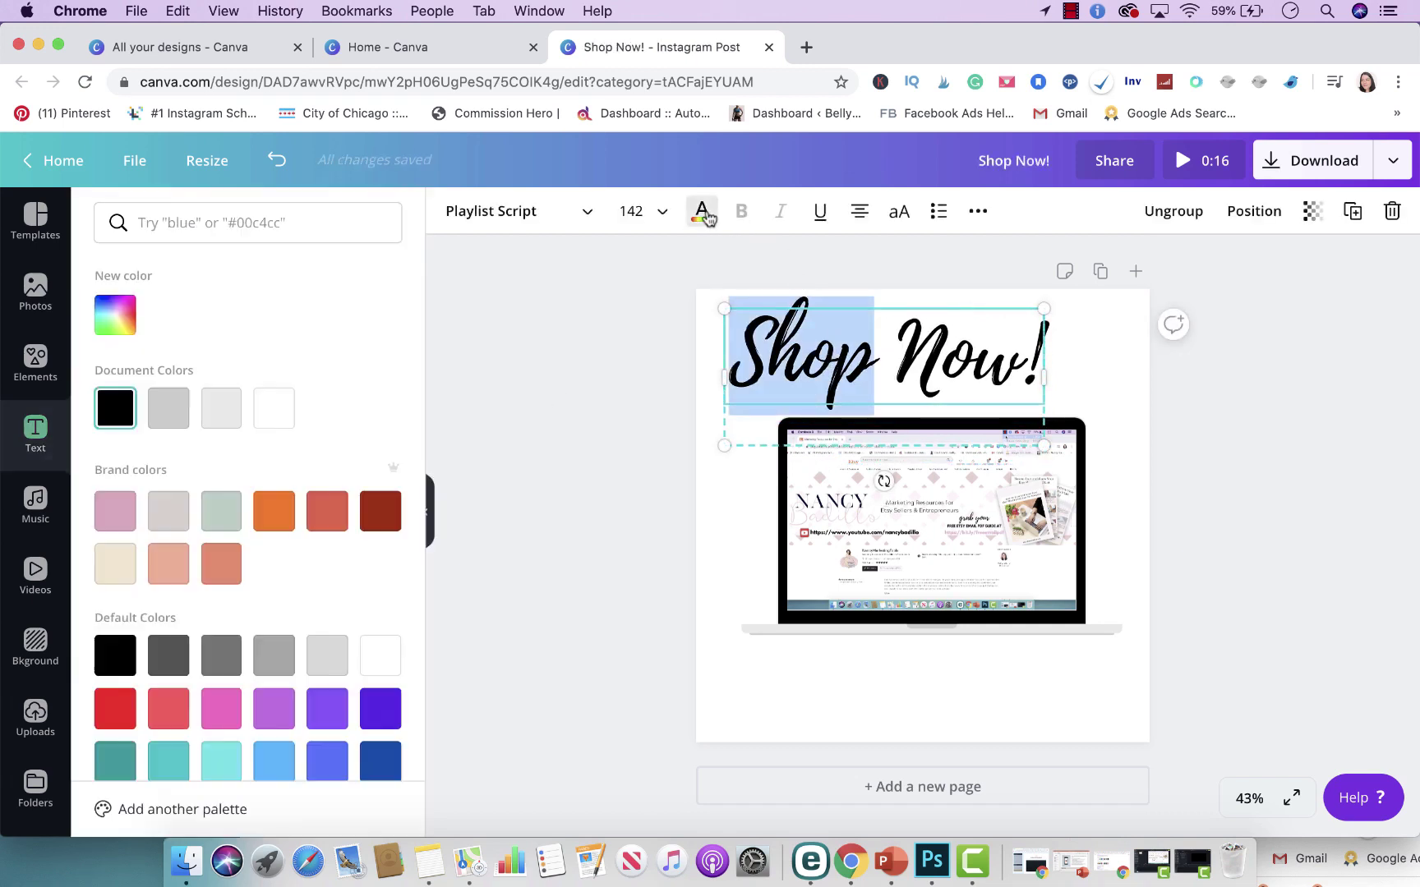
pyautogui.click(221, 524)
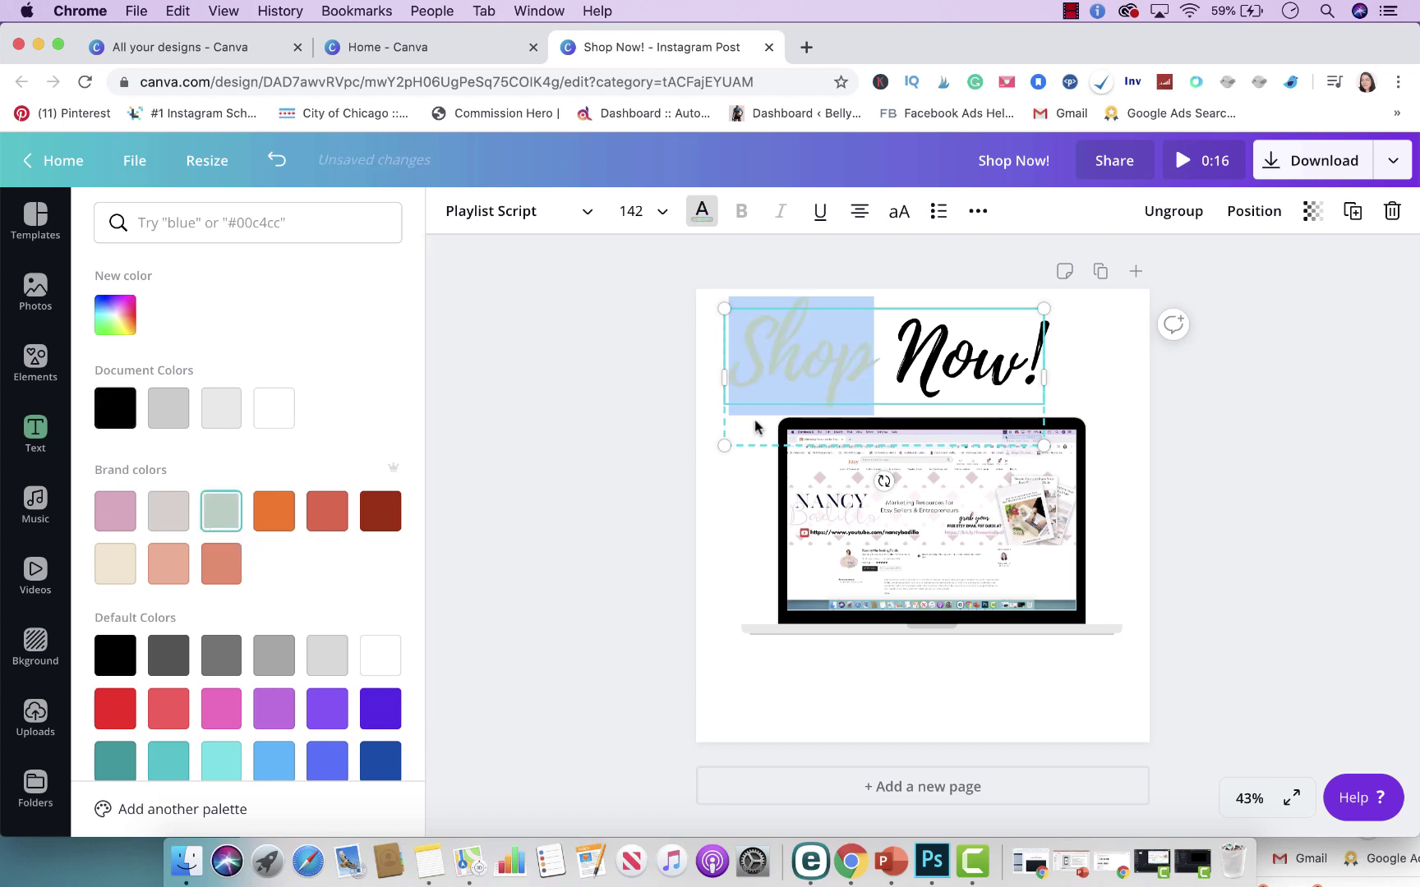
pyautogui.click(1027, 355)
pyautogui.moveTo(1035, 359); pyautogui.dragTo(897, 362)
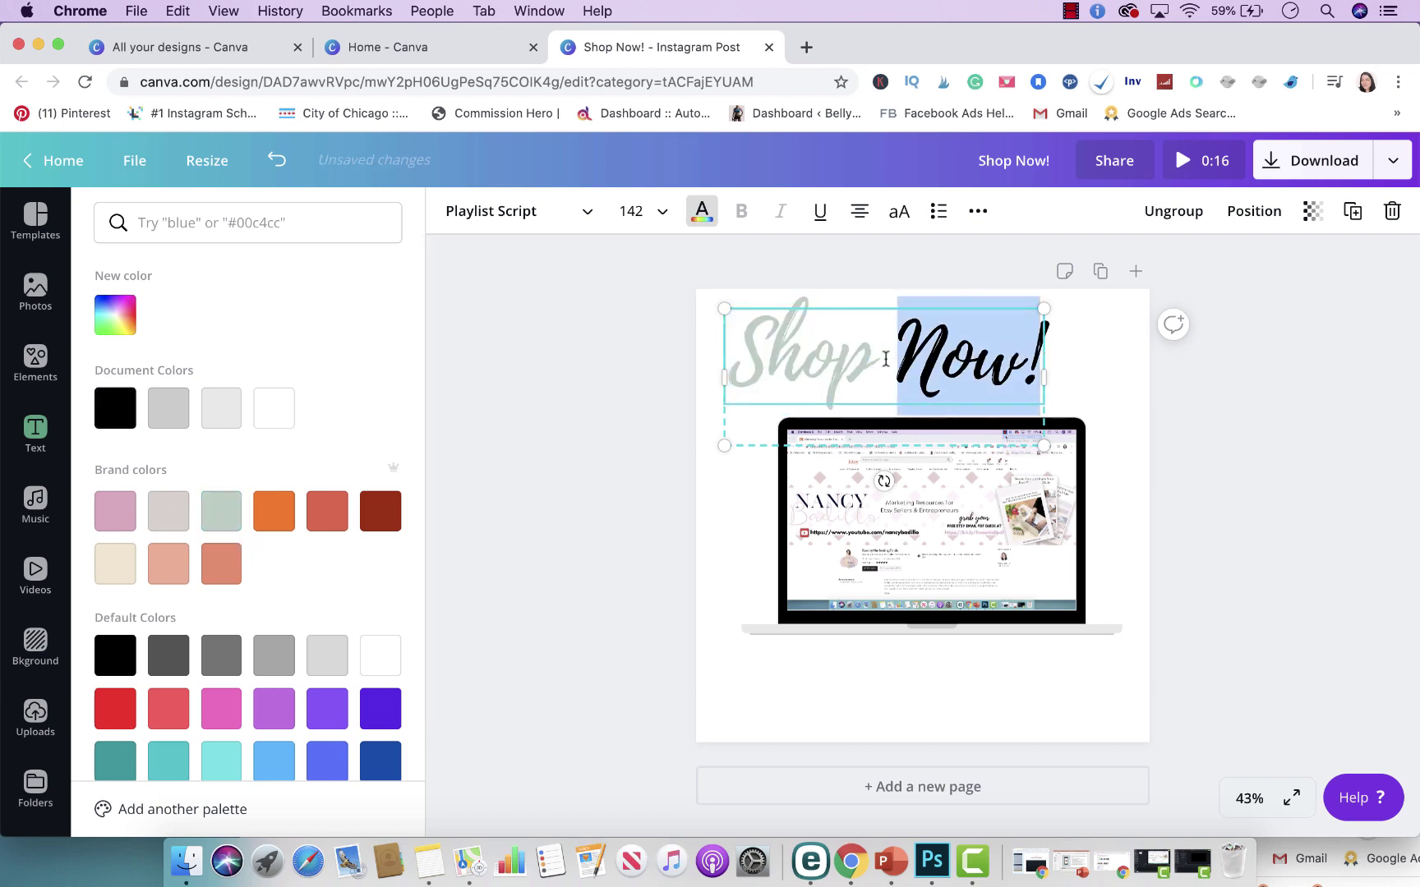
pyautogui.click(221, 510)
pyautogui.click(1176, 481)
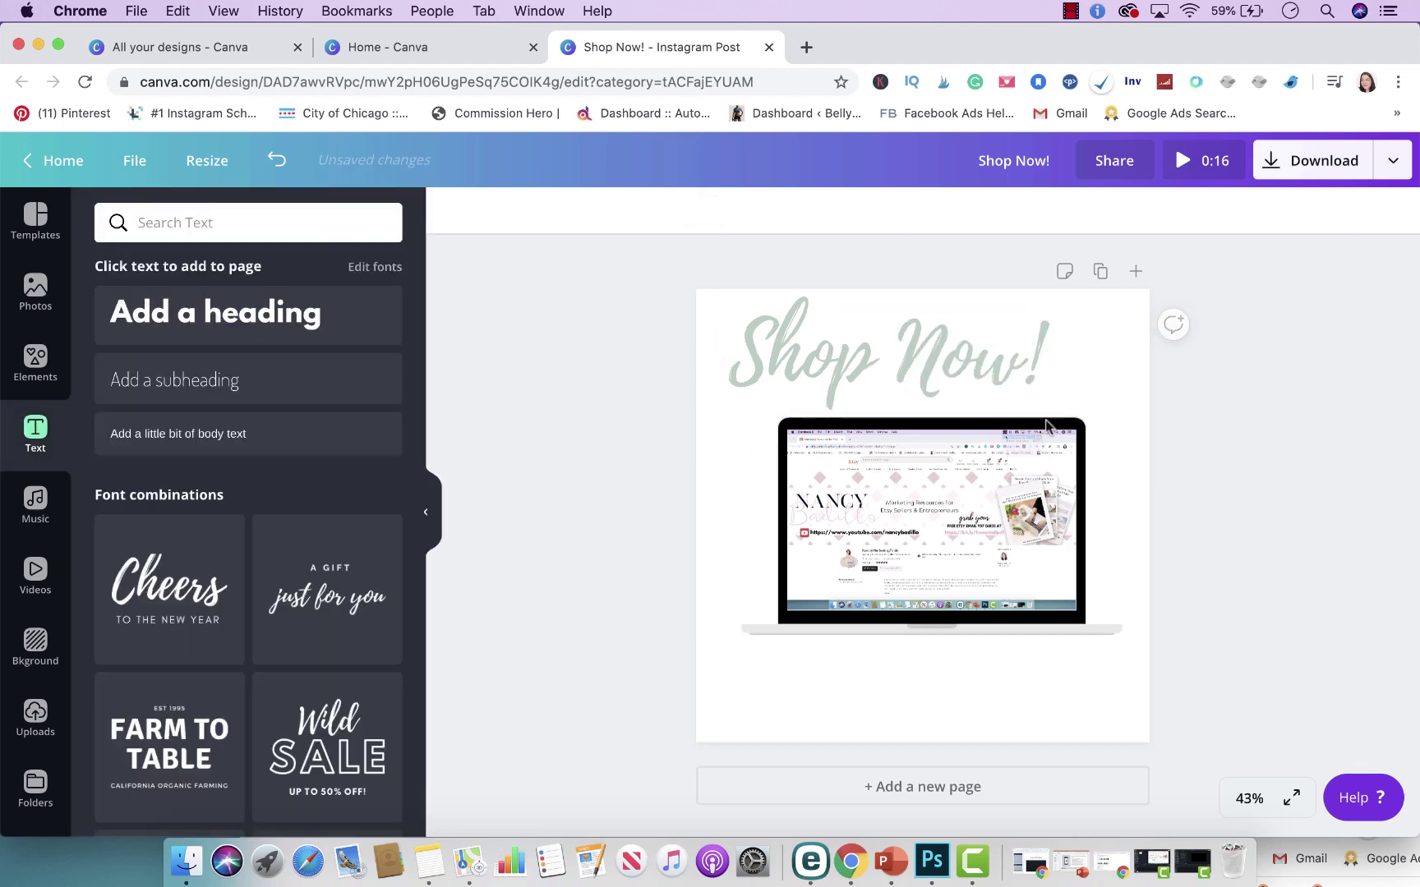
pyautogui.moveTo(872, 348); pyautogui.dragTo(862, 362)
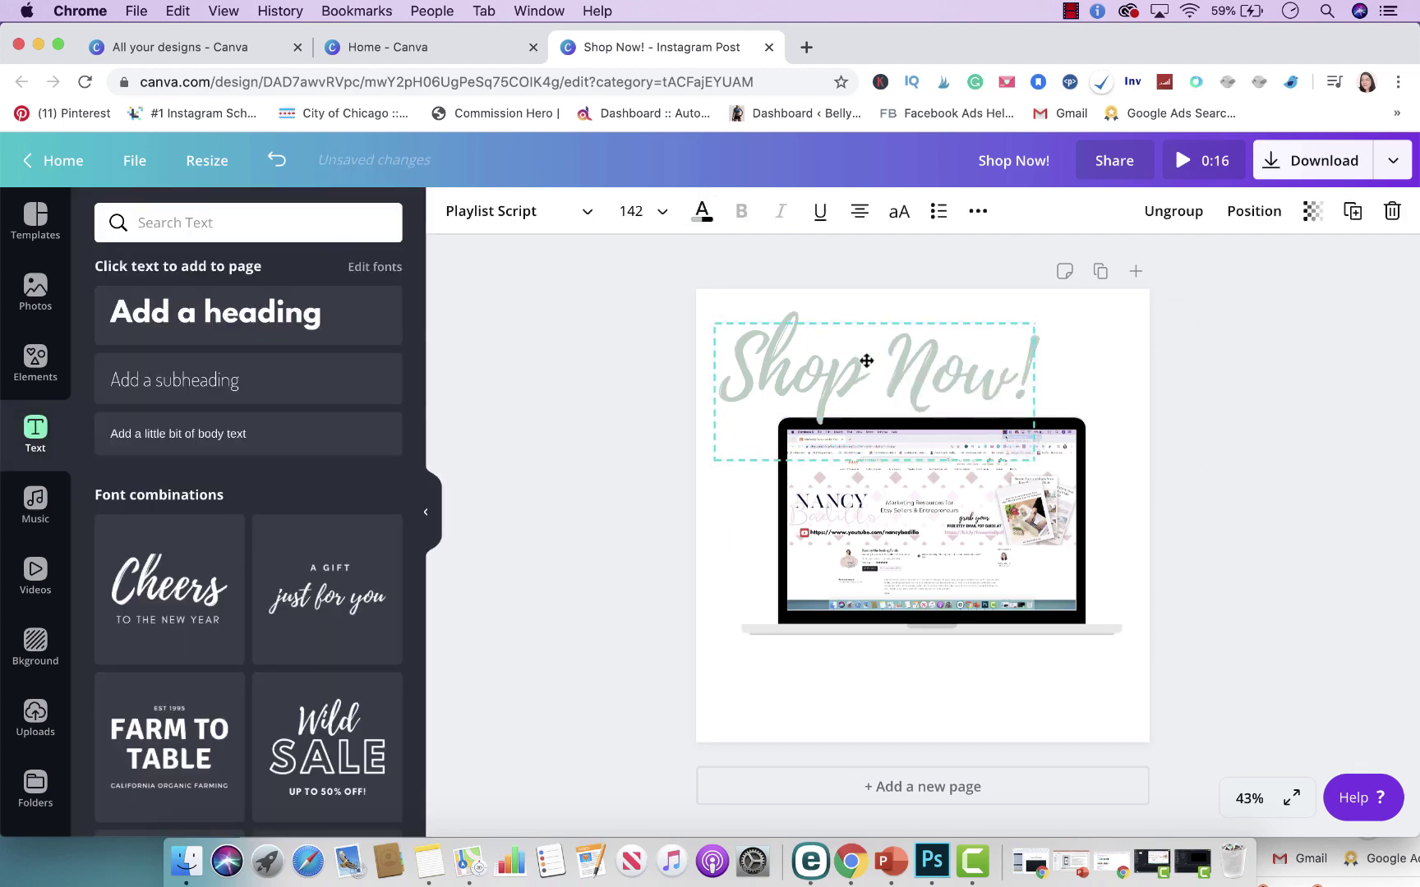
pyautogui.click(507, 421)
pyautogui.click(36, 362)
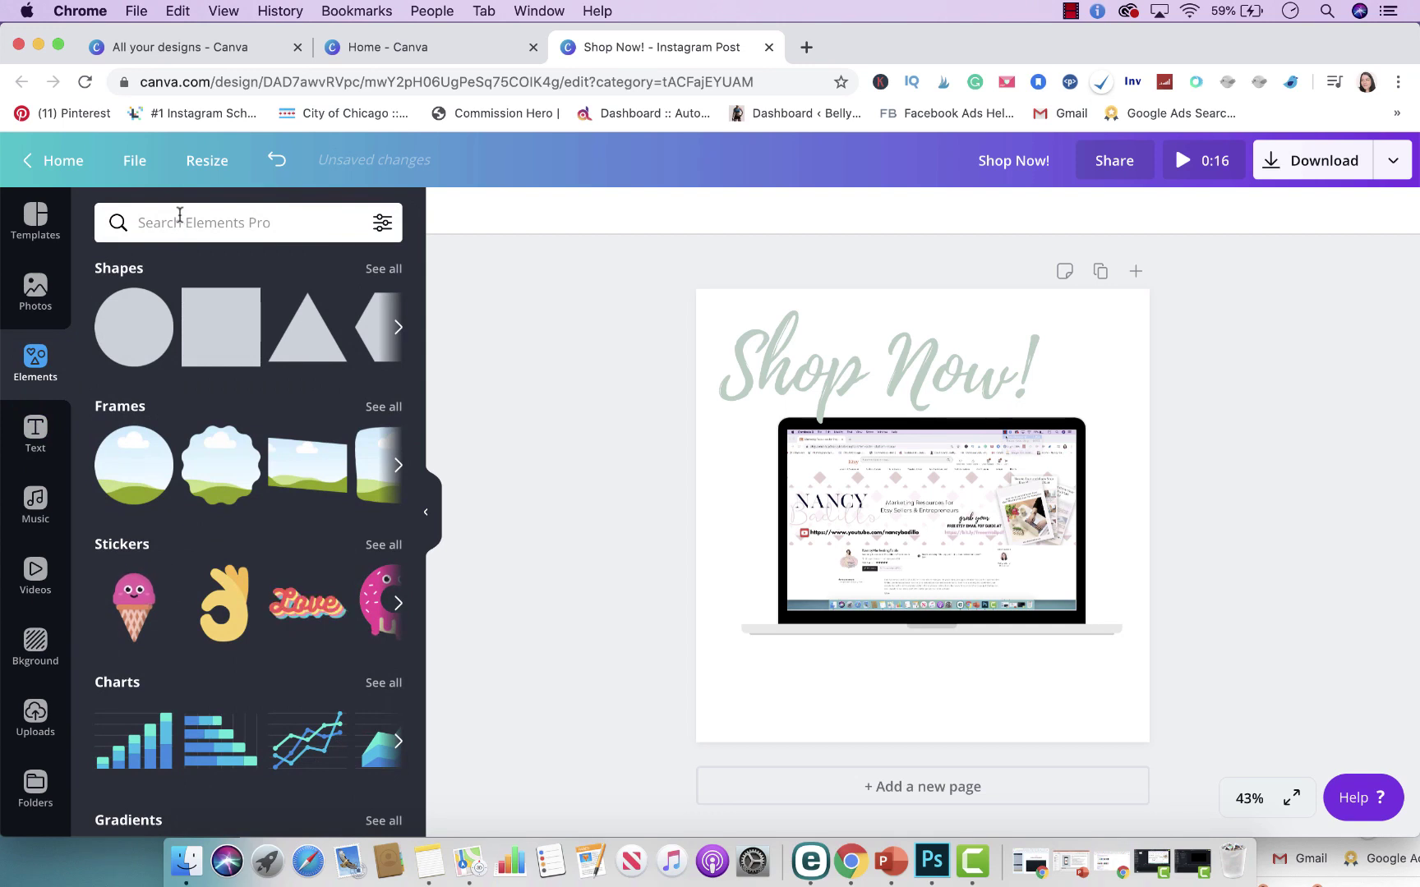
# Search elements for 'arr' and place the loopy arrow below the laptop.
pyautogui.click(183, 231)
pyautogui.write('arrow')
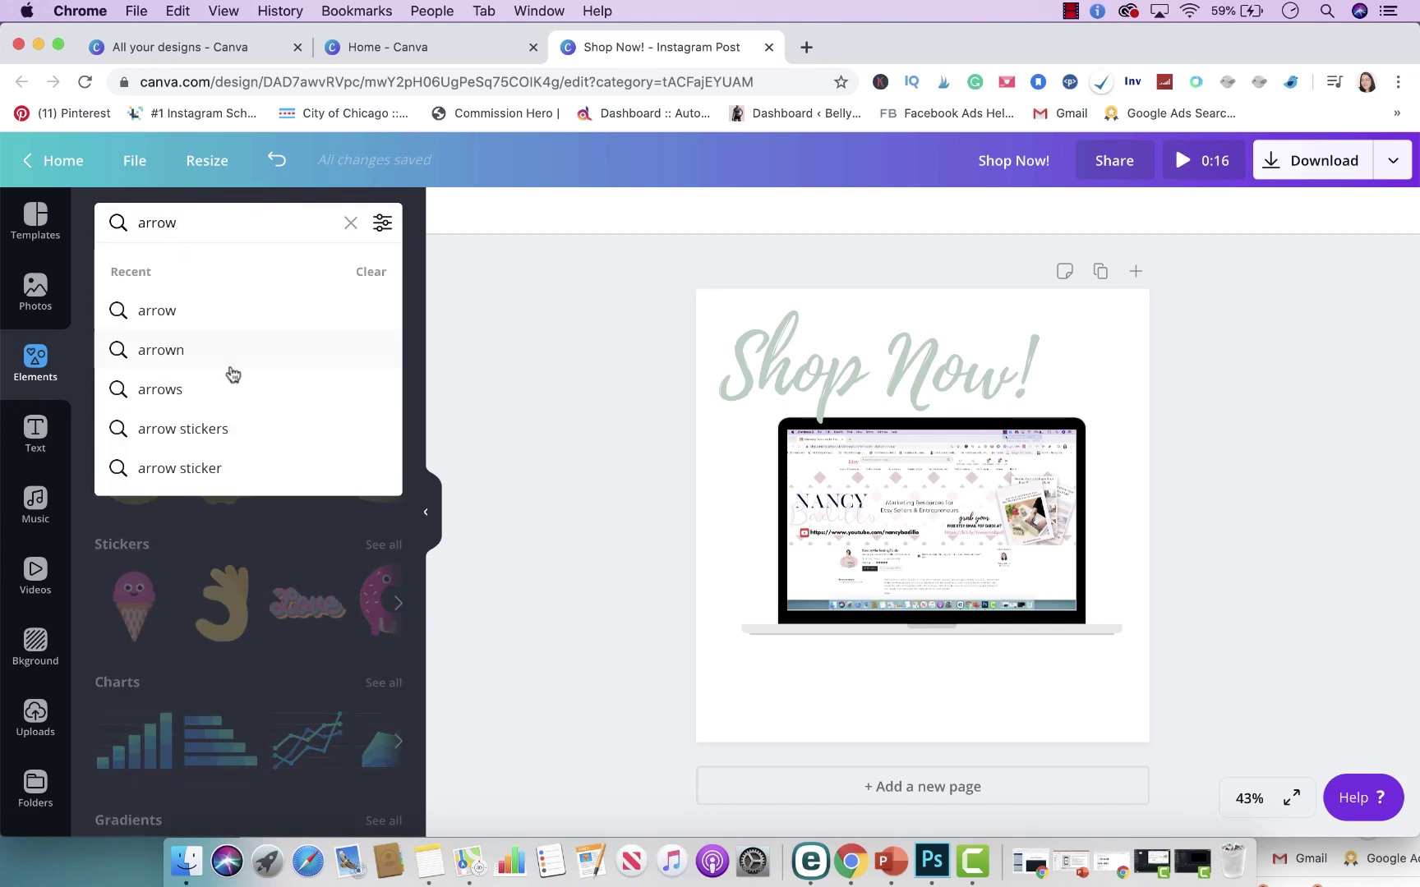
pyautogui.click(222, 316)
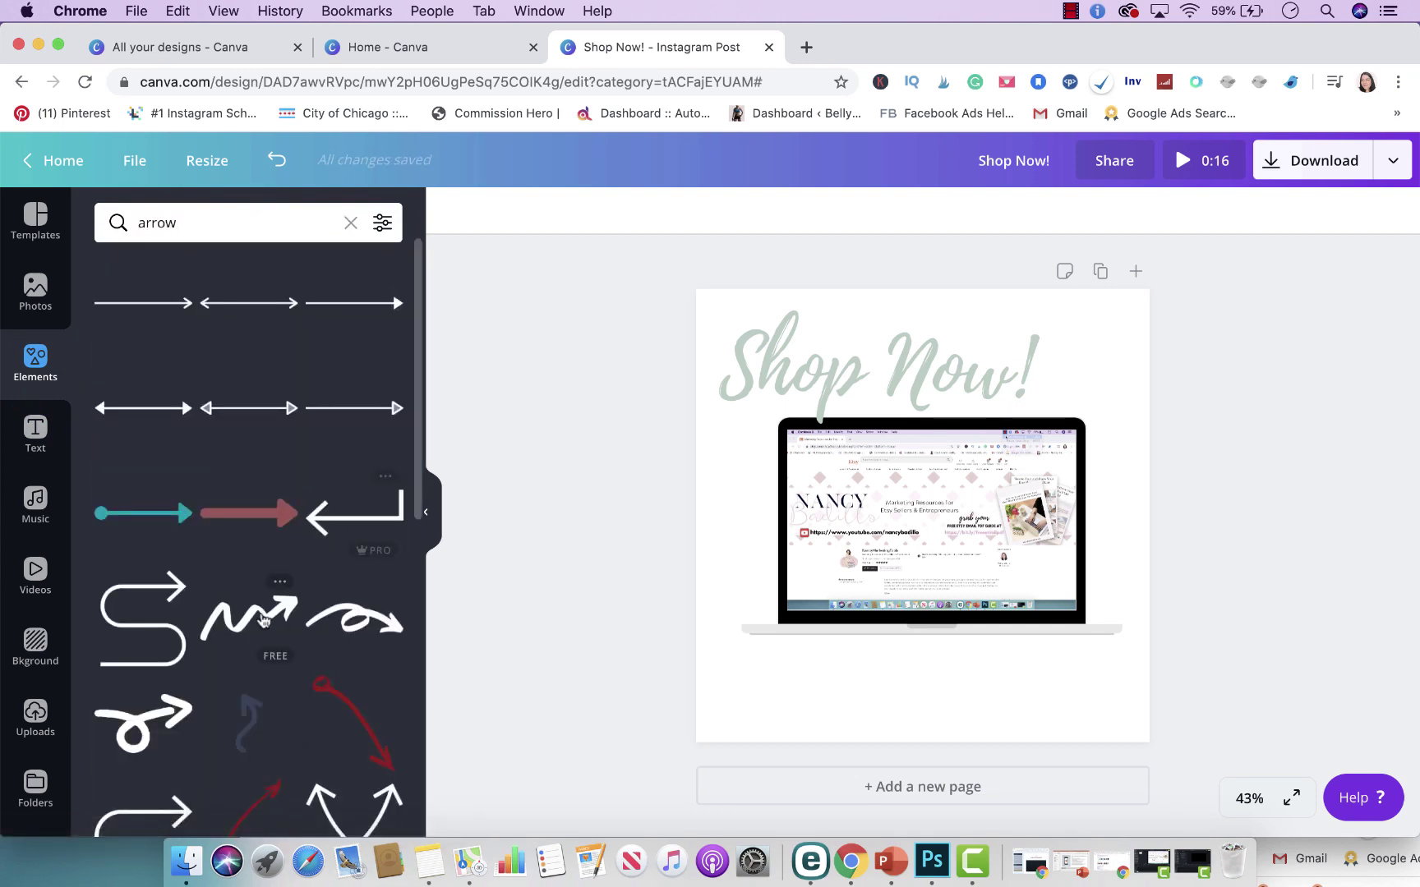
pyautogui.scroll(-5, 263, 620)
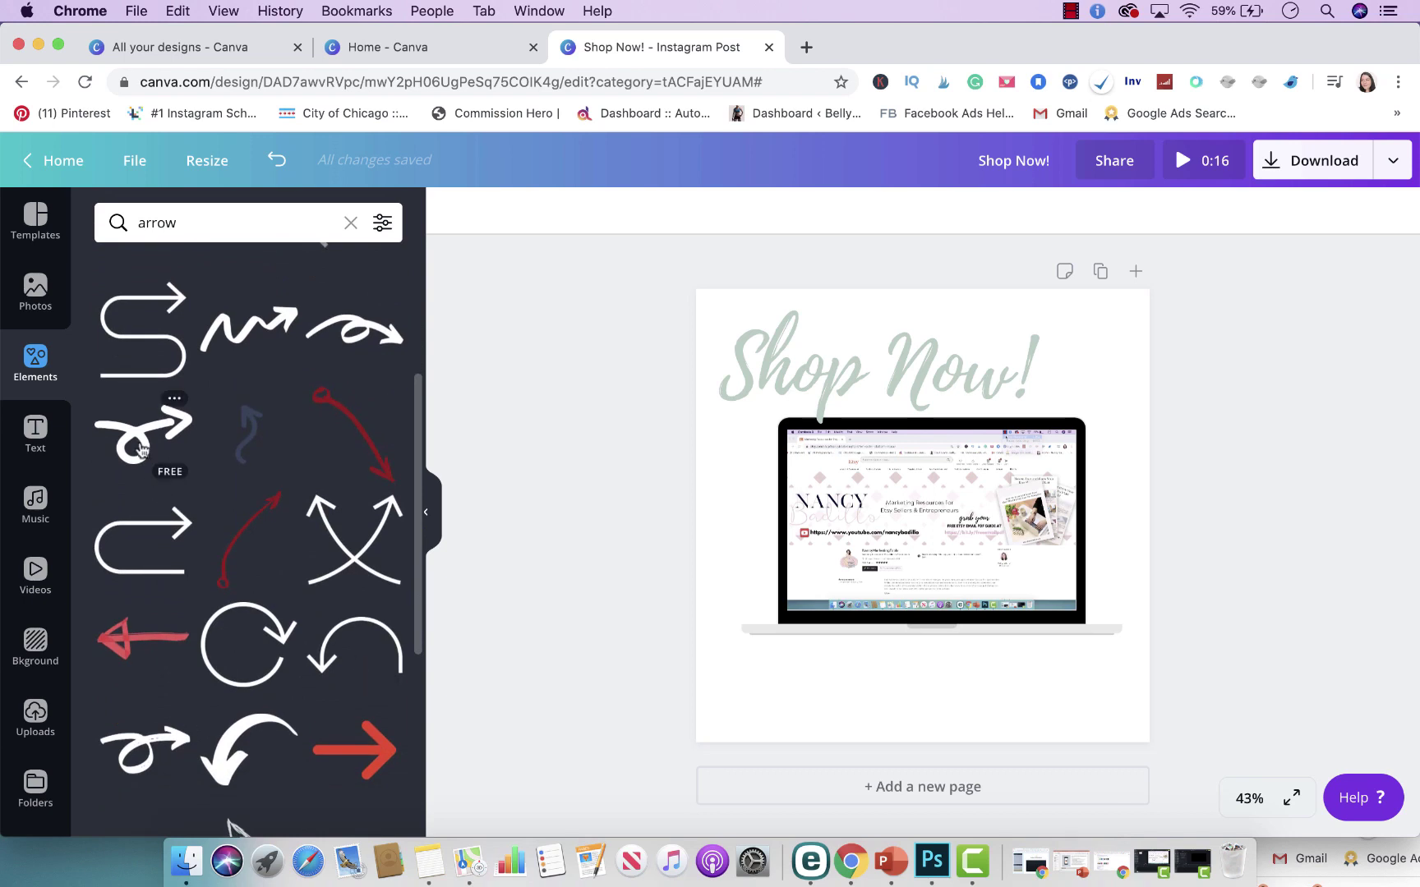
pyautogui.scroll(-5, 148, 468)
pyautogui.moveTo(156, 474); pyautogui.dragTo(824, 714)
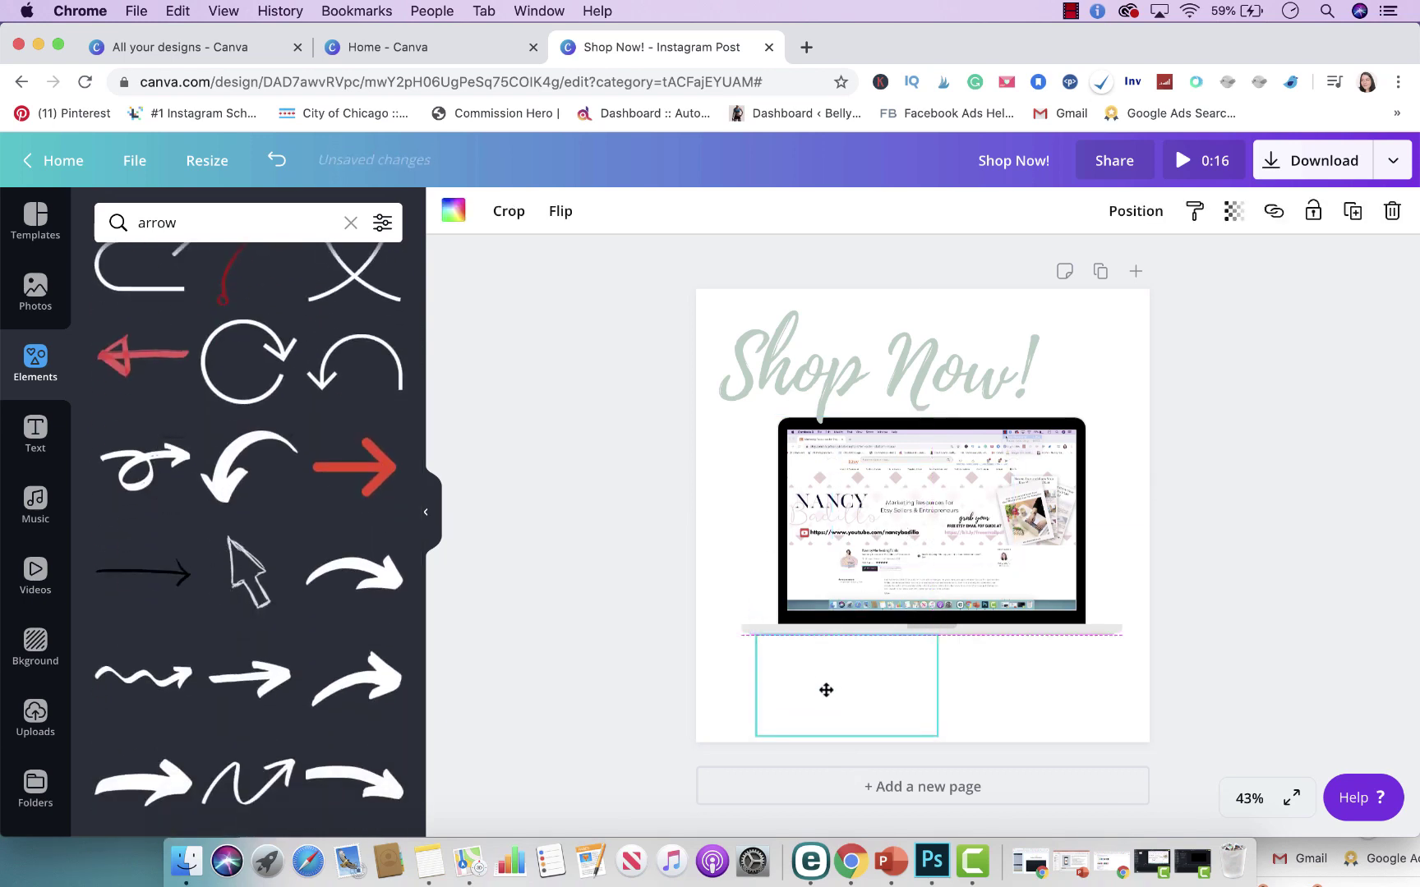
# Make the arrow black, tilt it toward the laptop screen, and move it to the lower left.
pyautogui.click(454, 211)
pyautogui.click(115, 408)
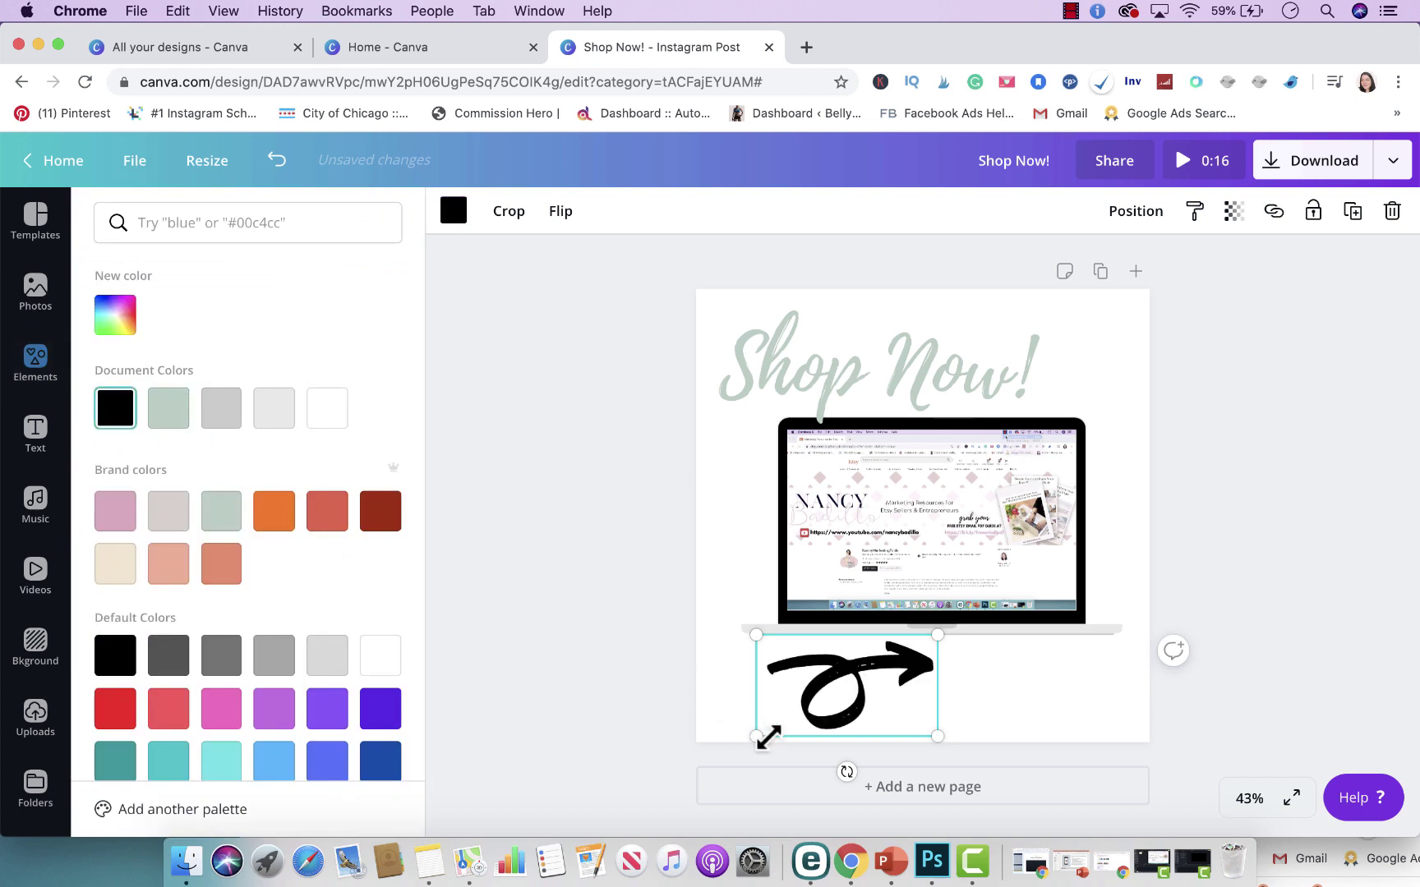
pyautogui.moveTo(852, 775); pyautogui.dragTo(920, 758)
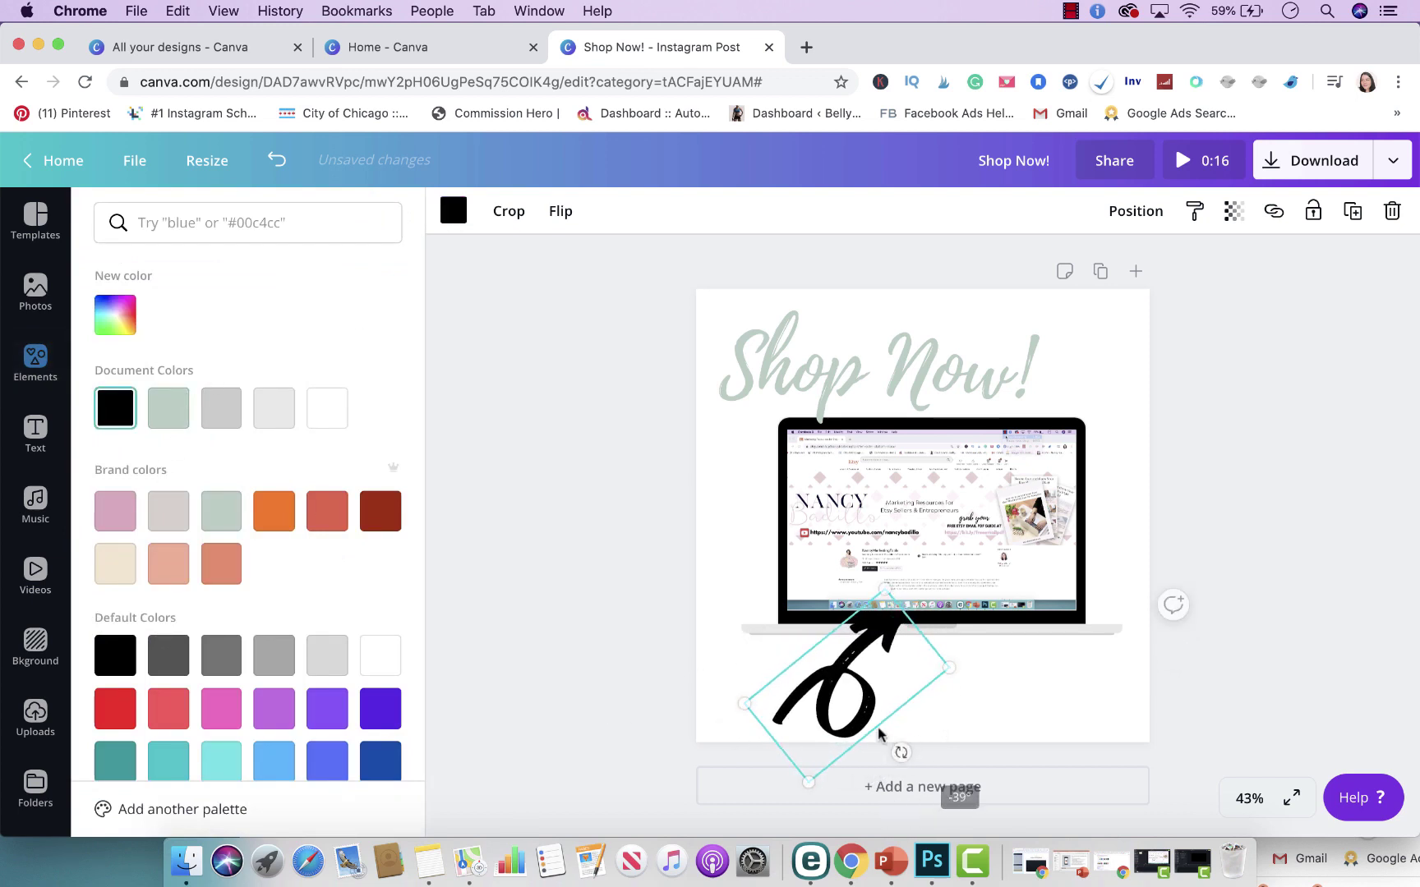
pyautogui.moveTo(844, 679); pyautogui.dragTo(775, 665)
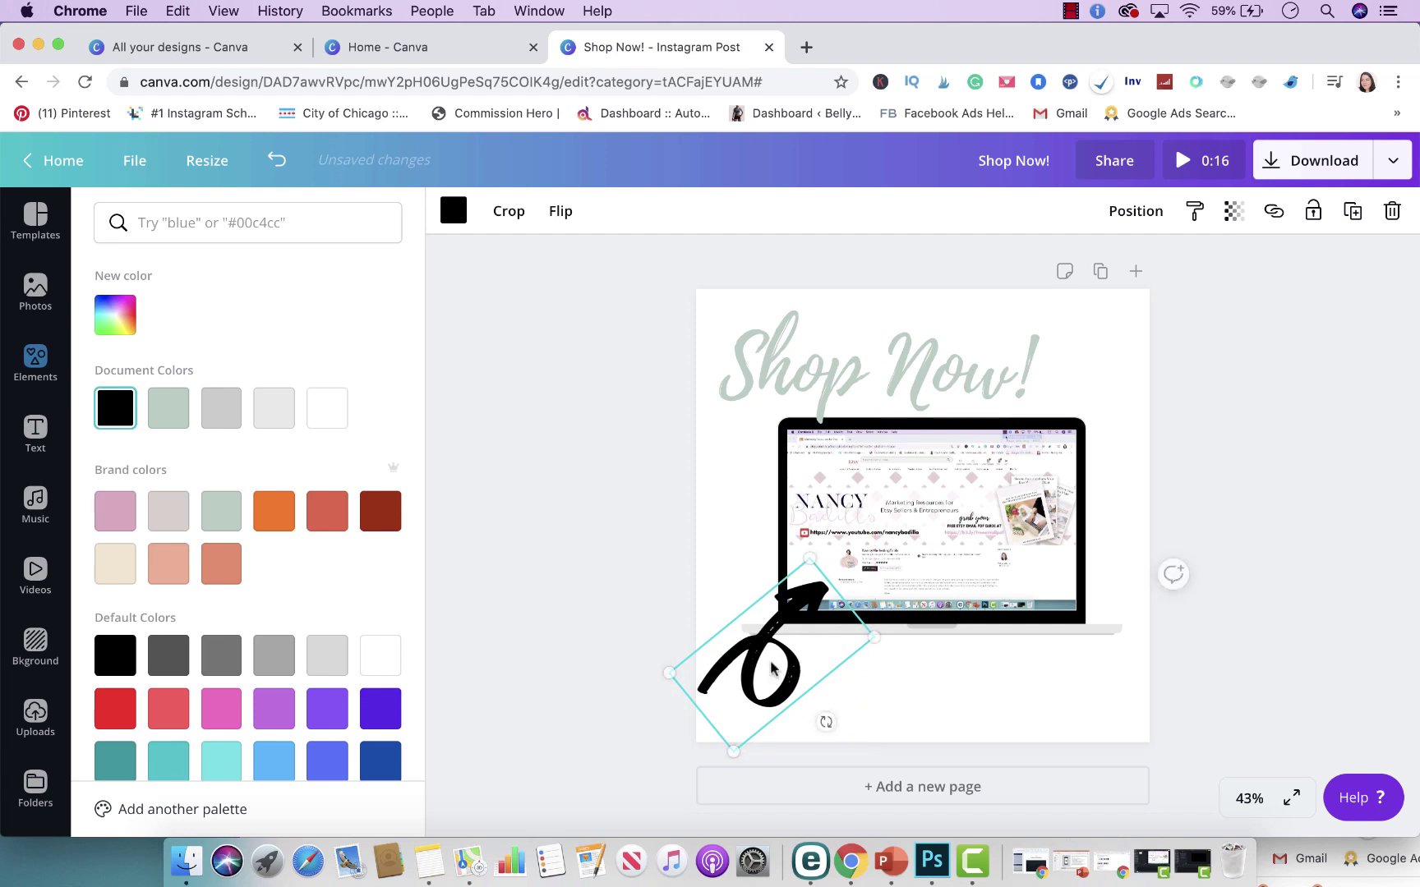
pyautogui.press('Escape')
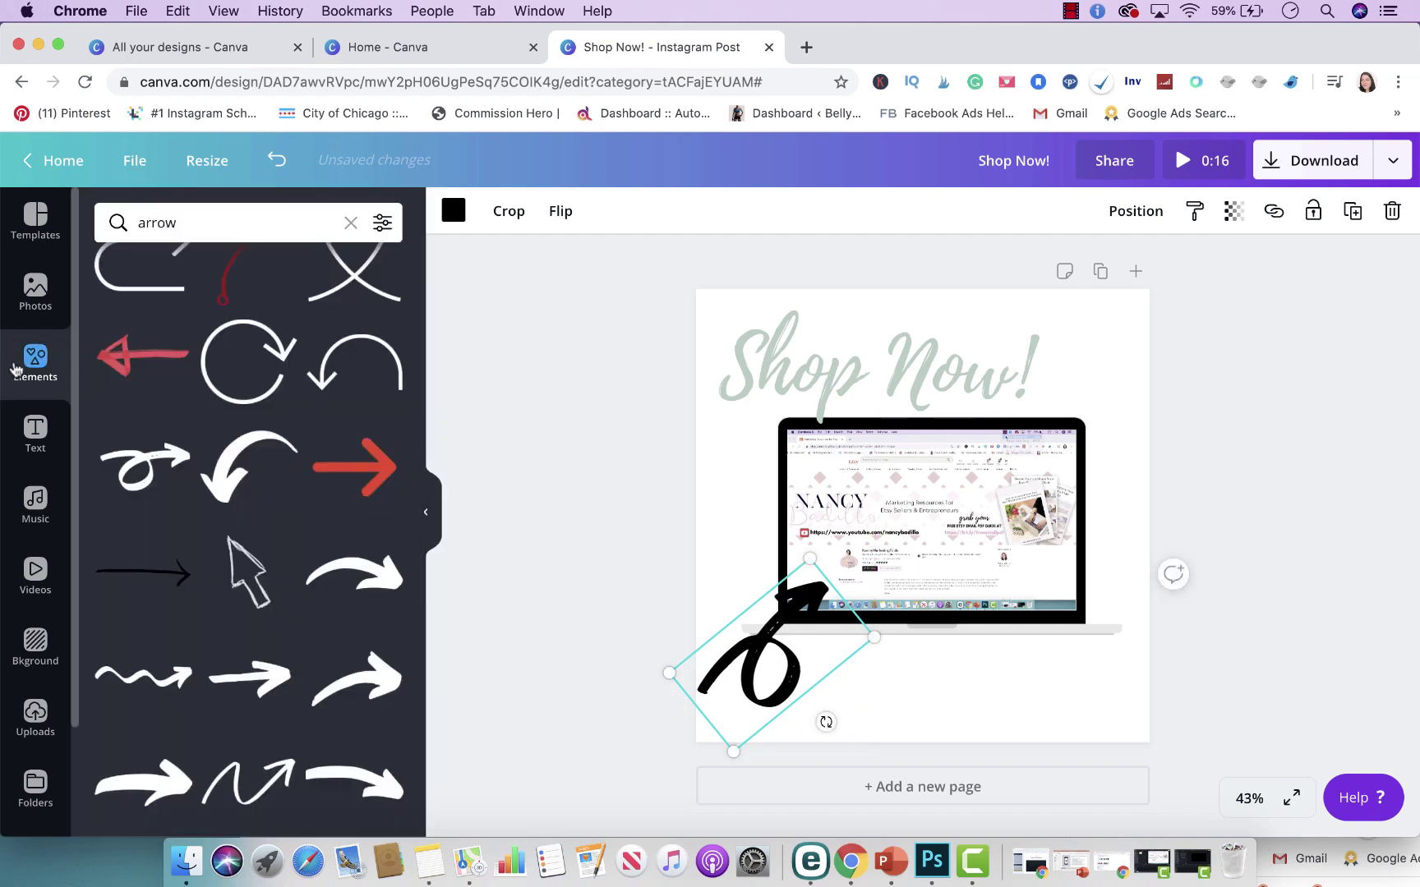
# Search elements for 'shop stickers' and add the animated pink-and-yellow Shop sticker.
pyautogui.doubleClick(181, 222)
pyautogui.write('shop ')
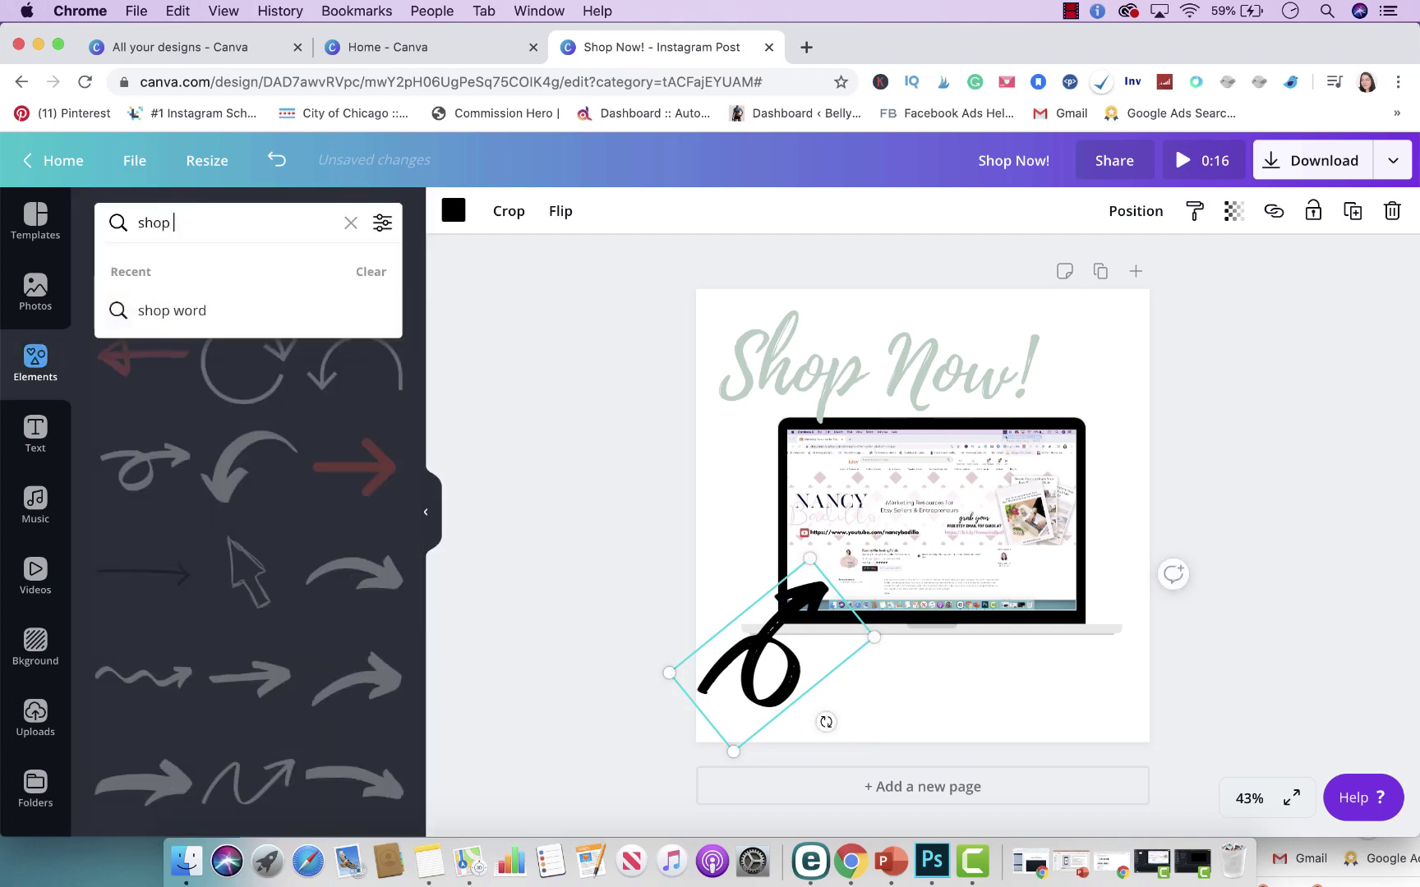
pyautogui.write('stickers')
pyautogui.press('Return')
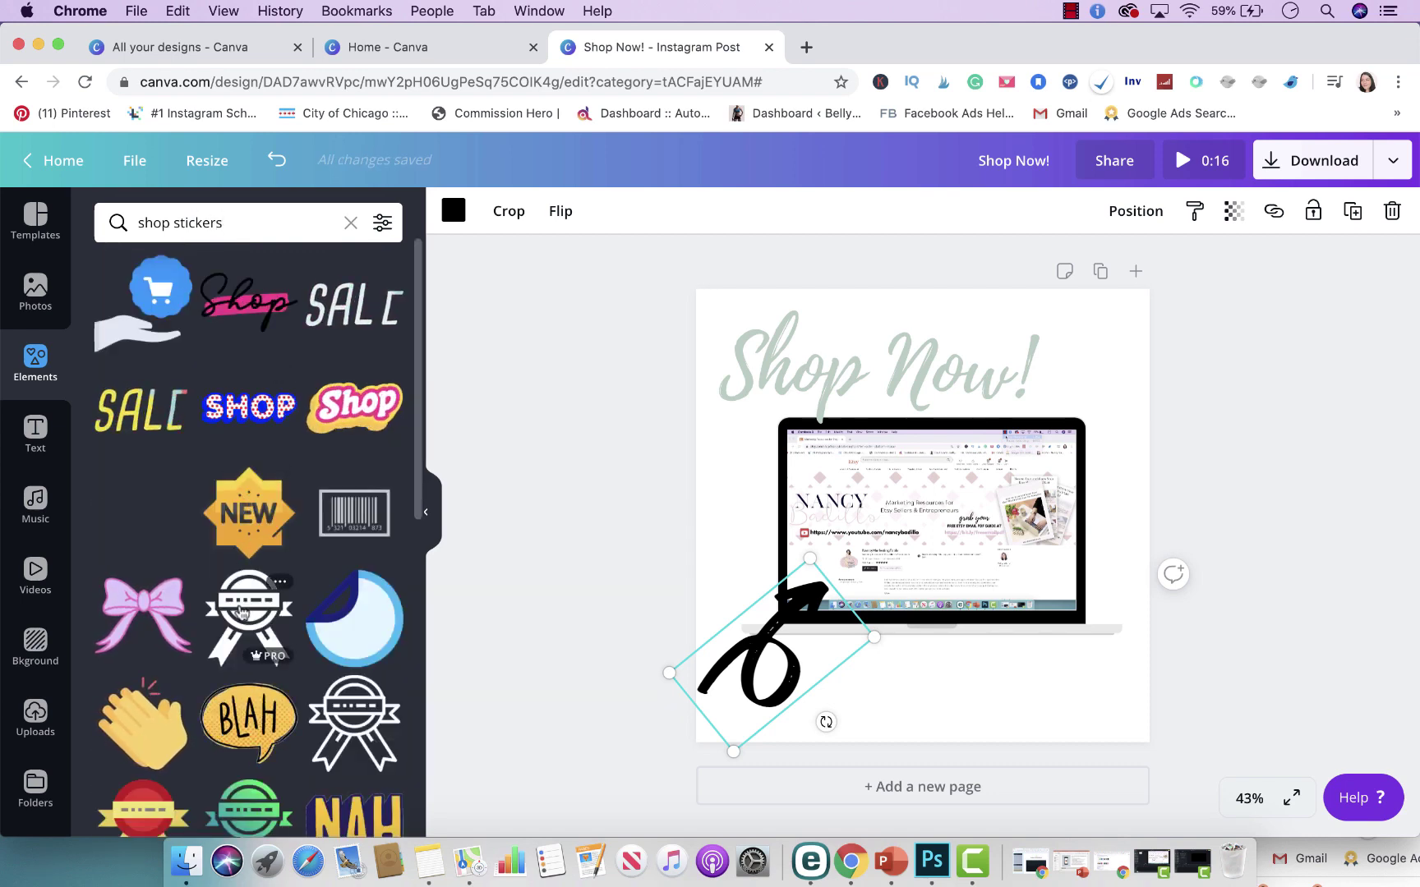
pyautogui.scroll(-3, 263, 493)
pyautogui.scroll(2, 280, 443)
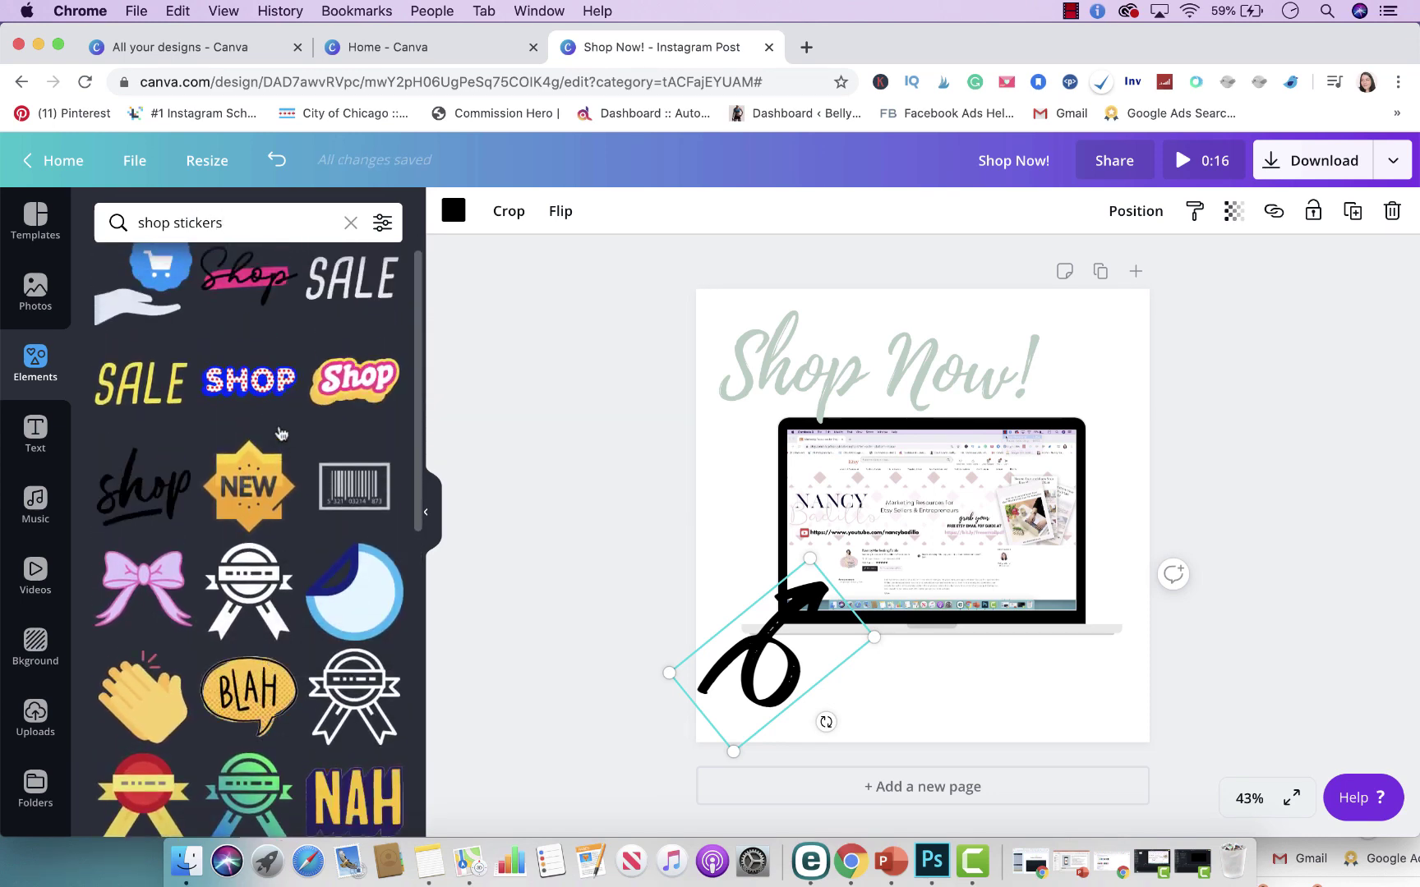
pyautogui.click(354, 379)
# Shrink the Shop sticker and place it in the bottom-right corner.
pyautogui.moveTo(936, 514); pyautogui.dragTo(1029, 627)
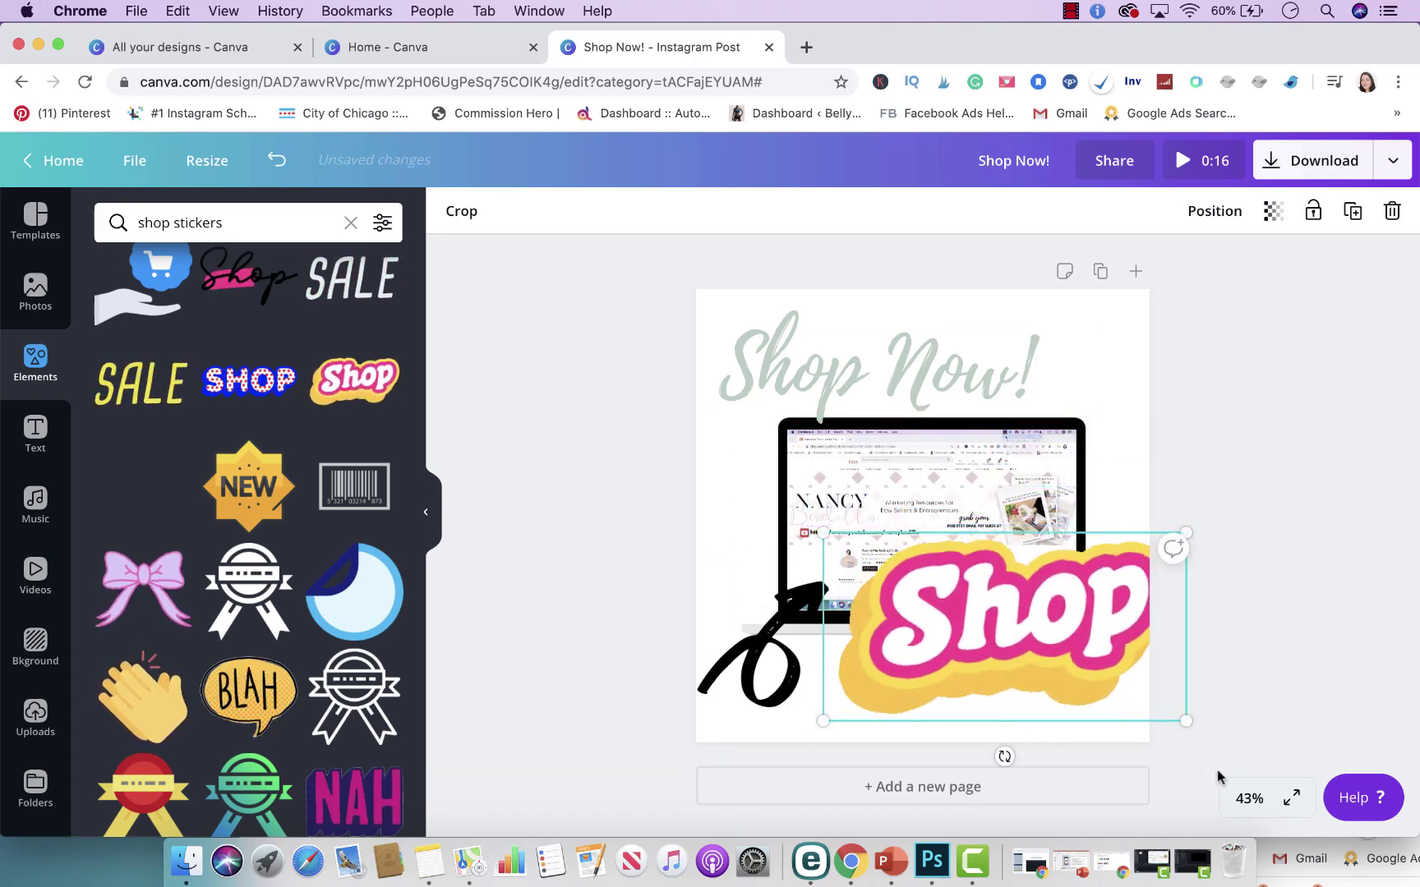
pyautogui.moveTo(1201, 713); pyautogui.dragTo(1001, 625)
pyautogui.moveTo(933, 585); pyautogui.dragTo(1085, 677)
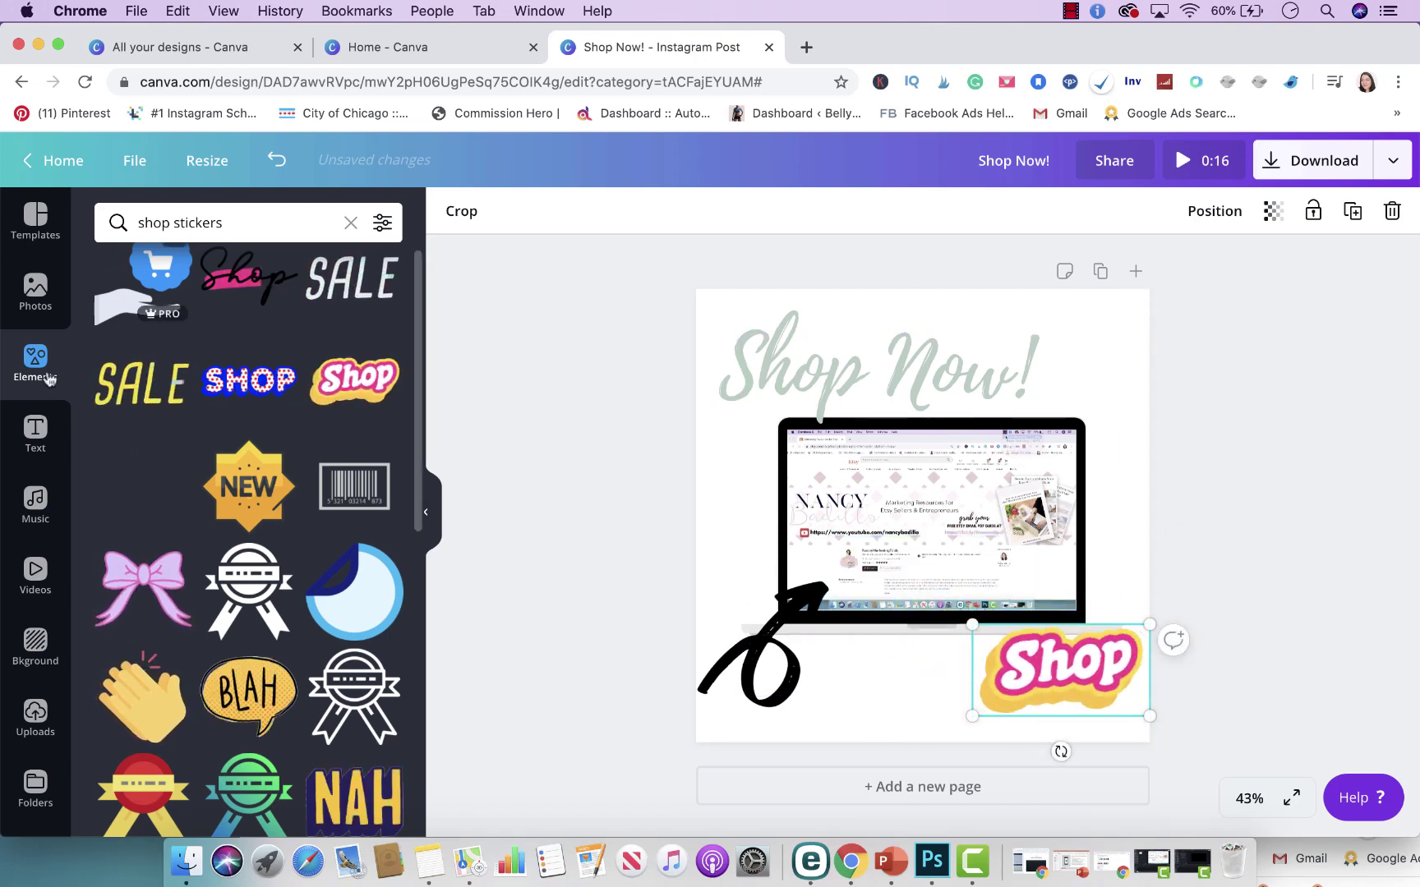
pyautogui.click(280, 223)
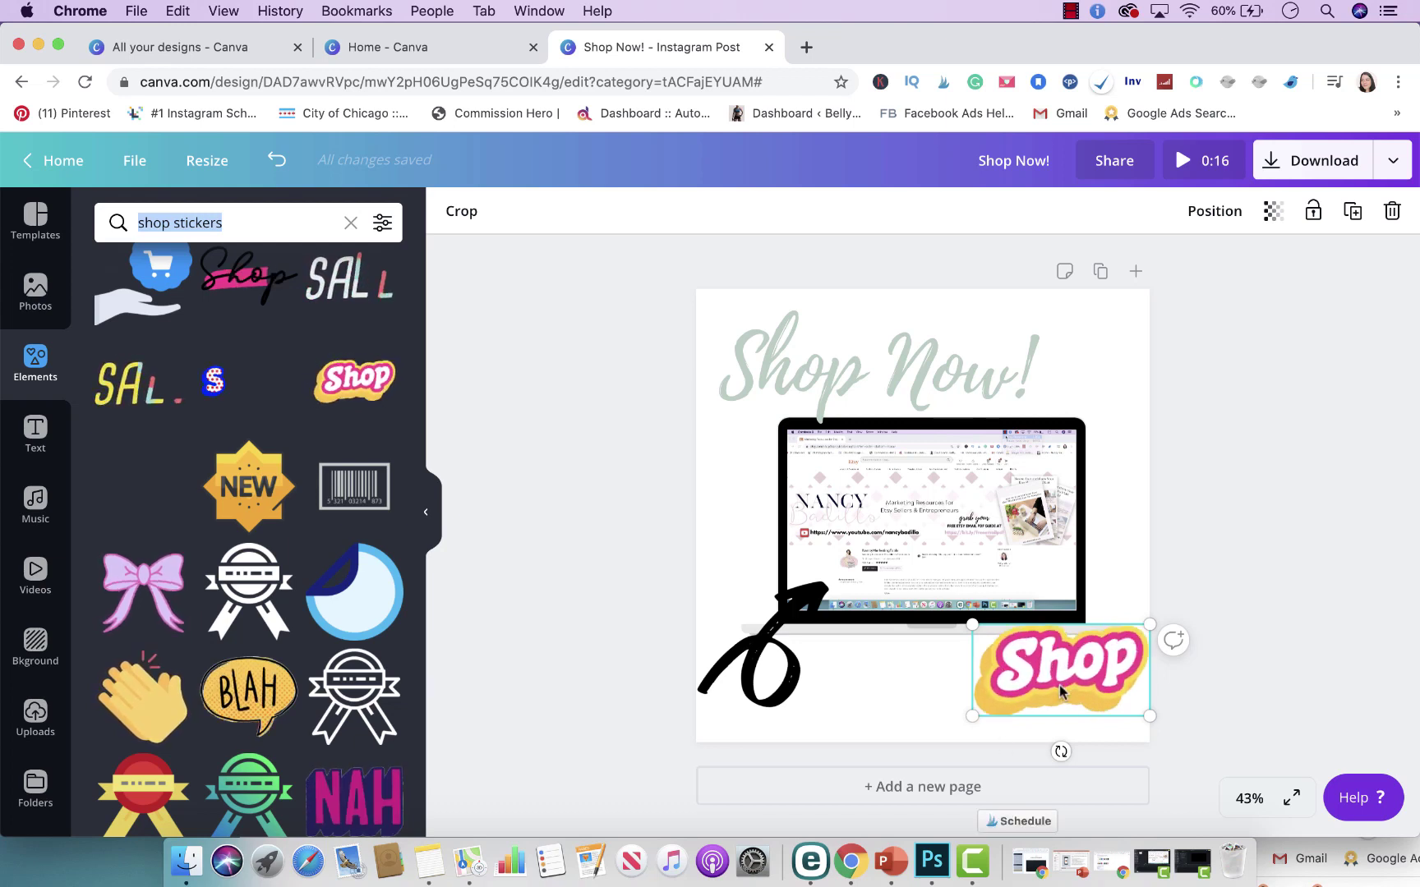
pyautogui.click(1210, 483)
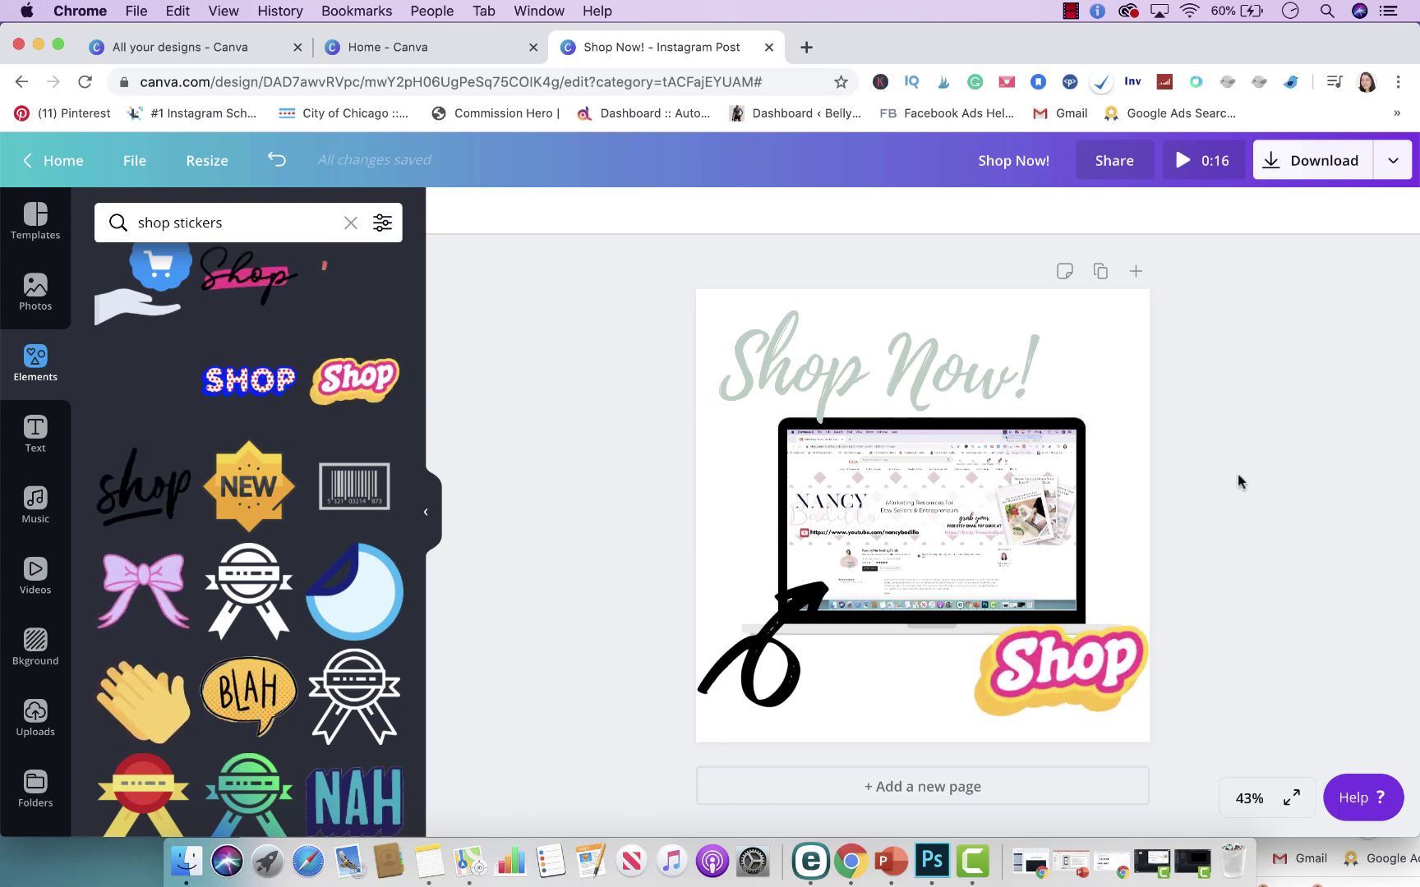
# Download the design with Video (MP4) as the file type.
pyautogui.click(1392, 160)
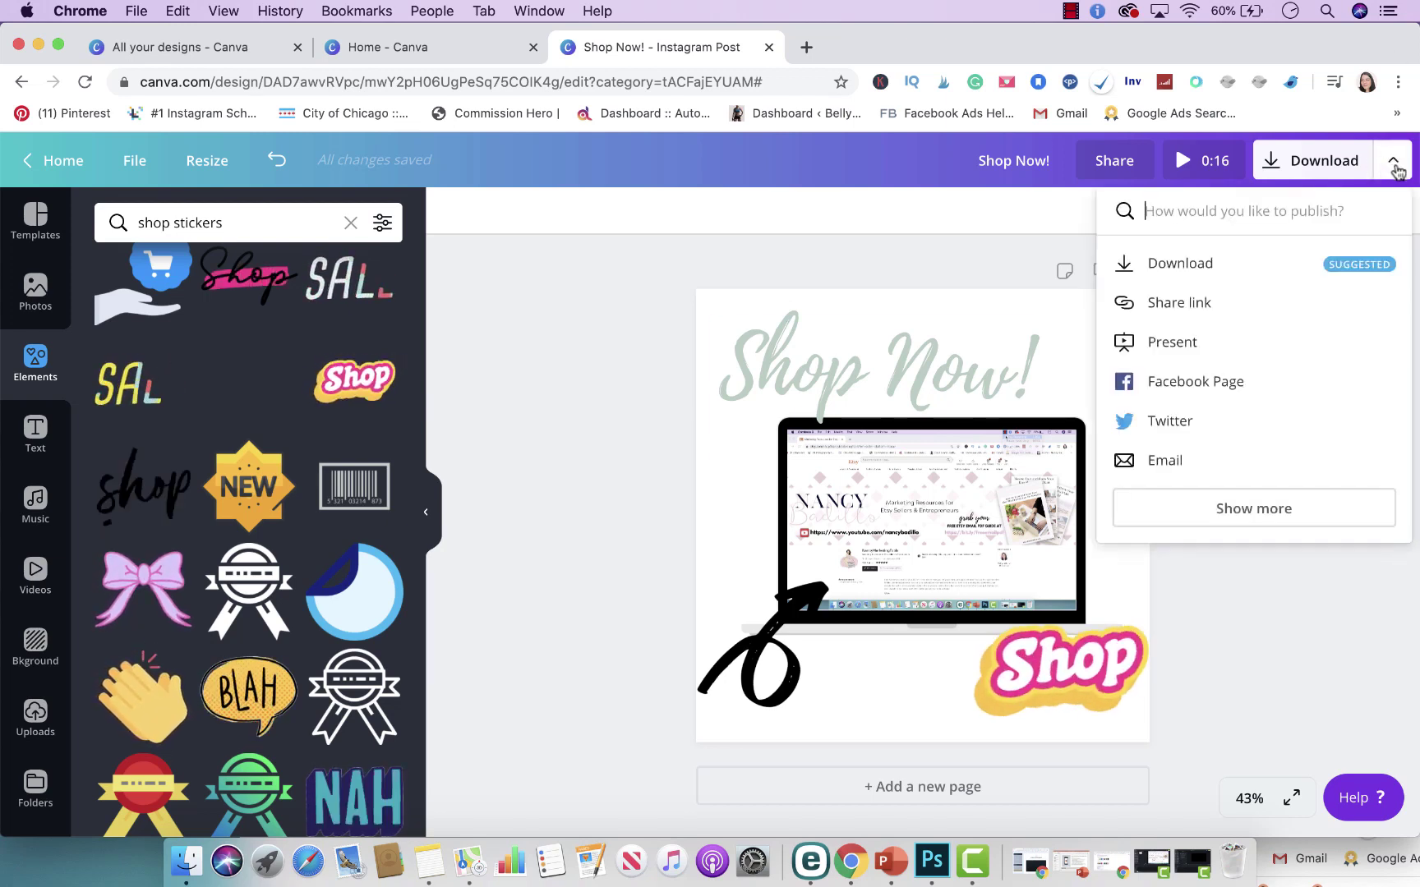
pyautogui.click(1159, 263)
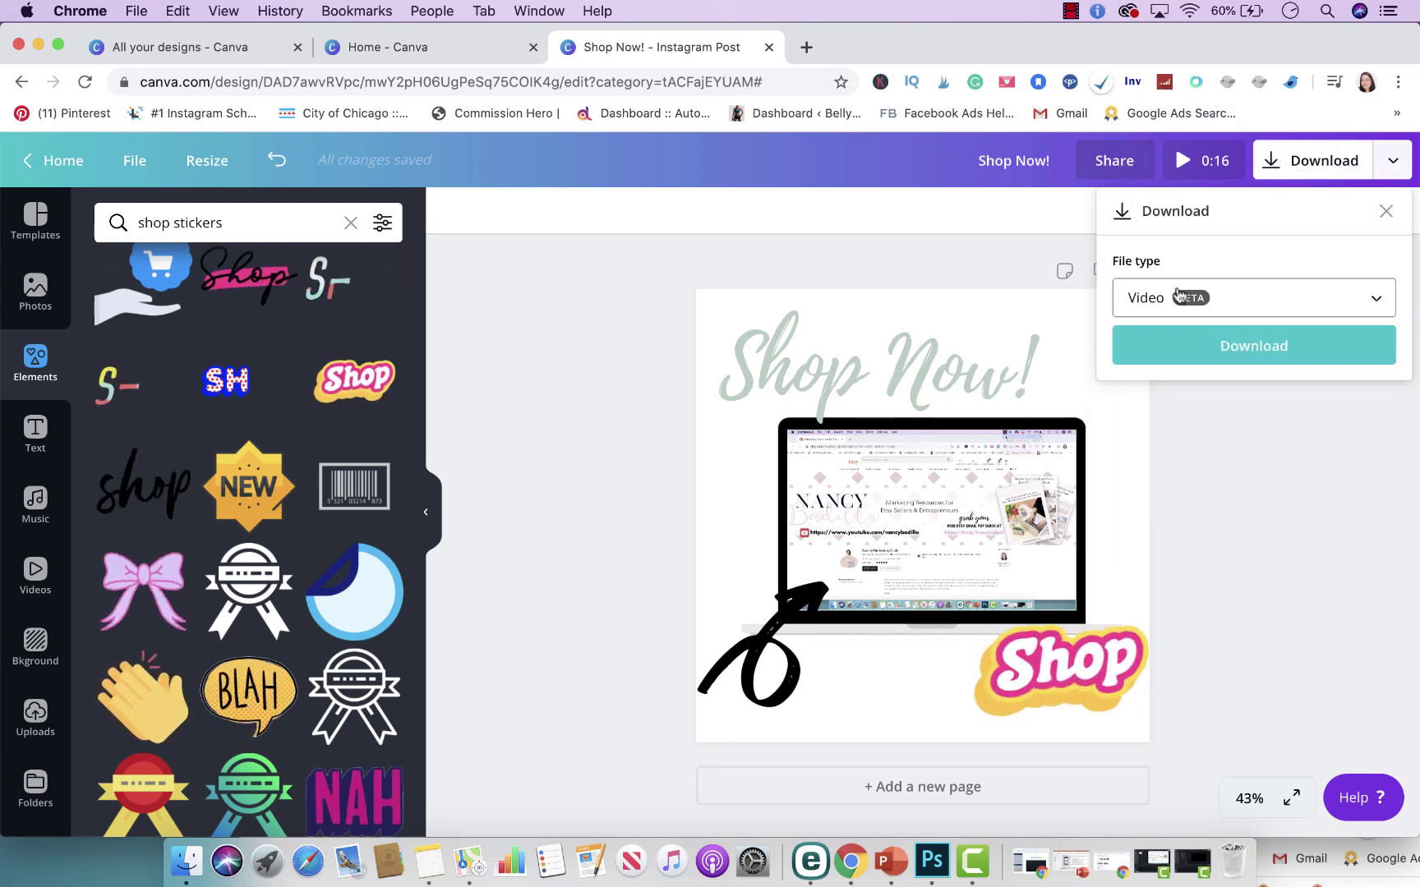
pyautogui.click(1273, 309)
pyautogui.click(1262, 368)
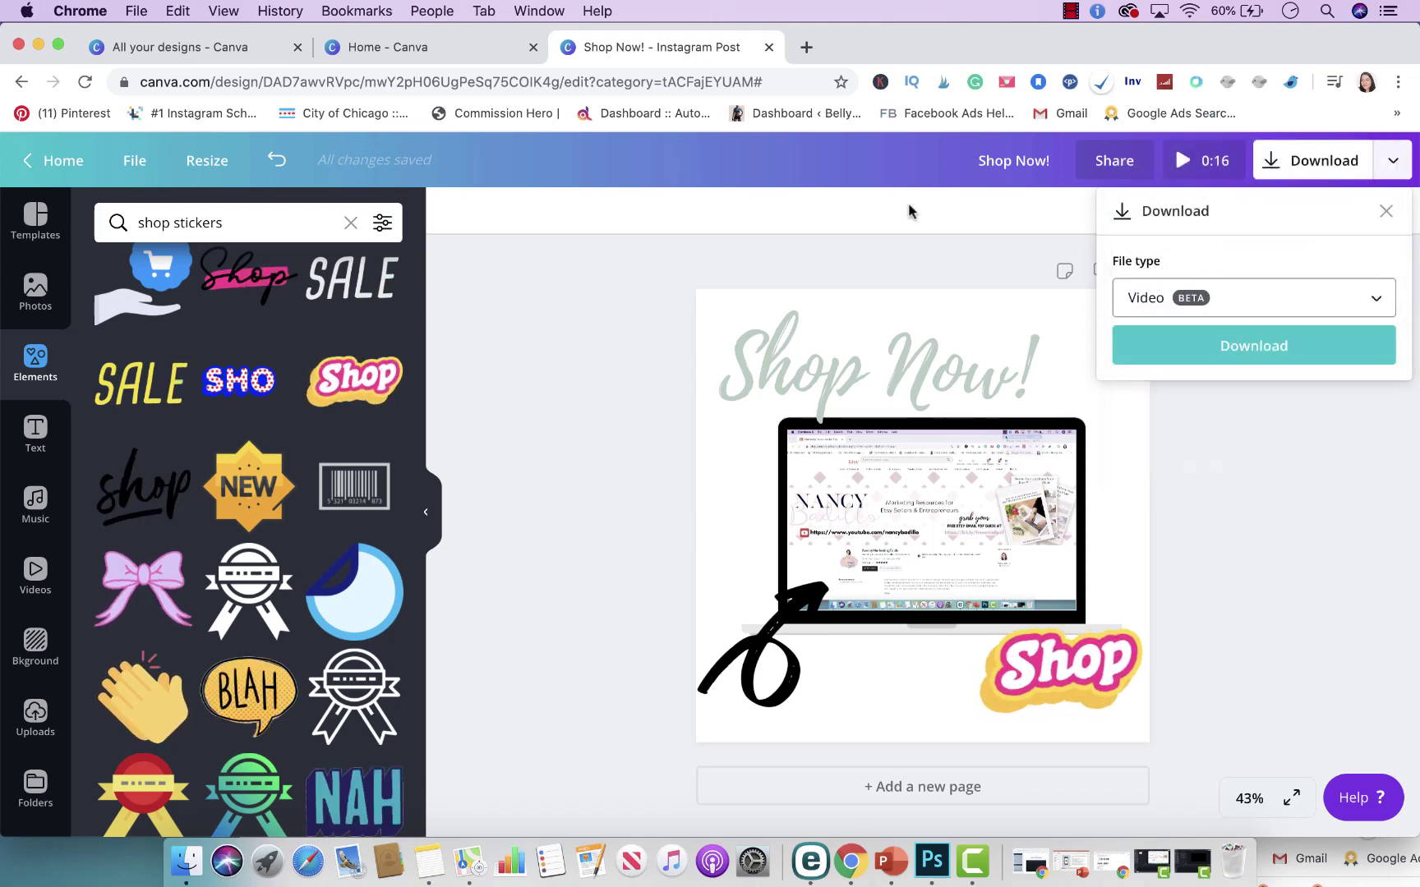
pyautogui.click(1173, 345)
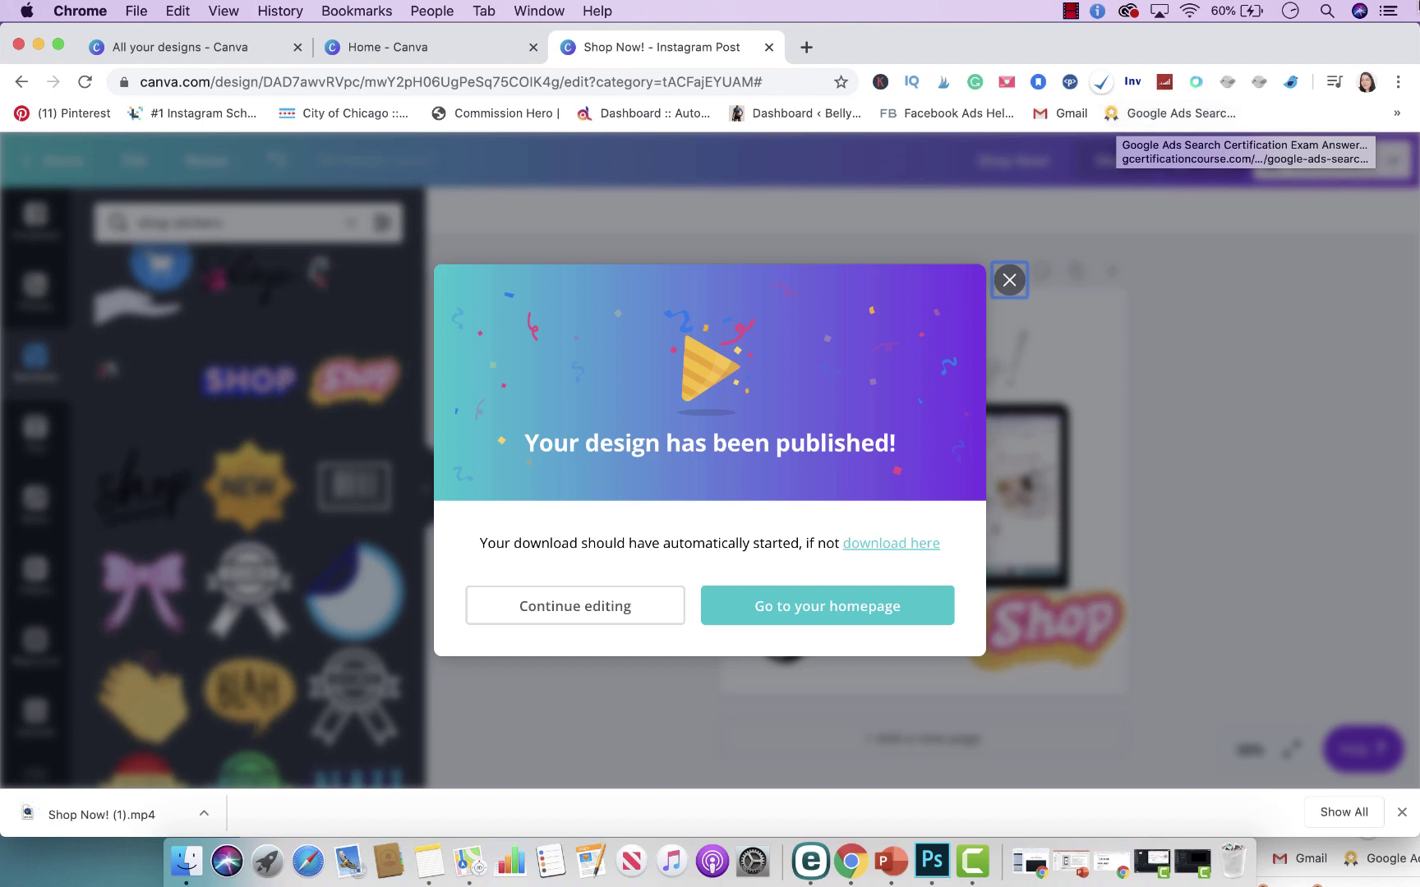
# Open 'Shop Now! (1).mp4' in QuickTime Player and play it.
pyautogui.moveTo(1034, 53); pyautogui.dragTo(1153, 53)
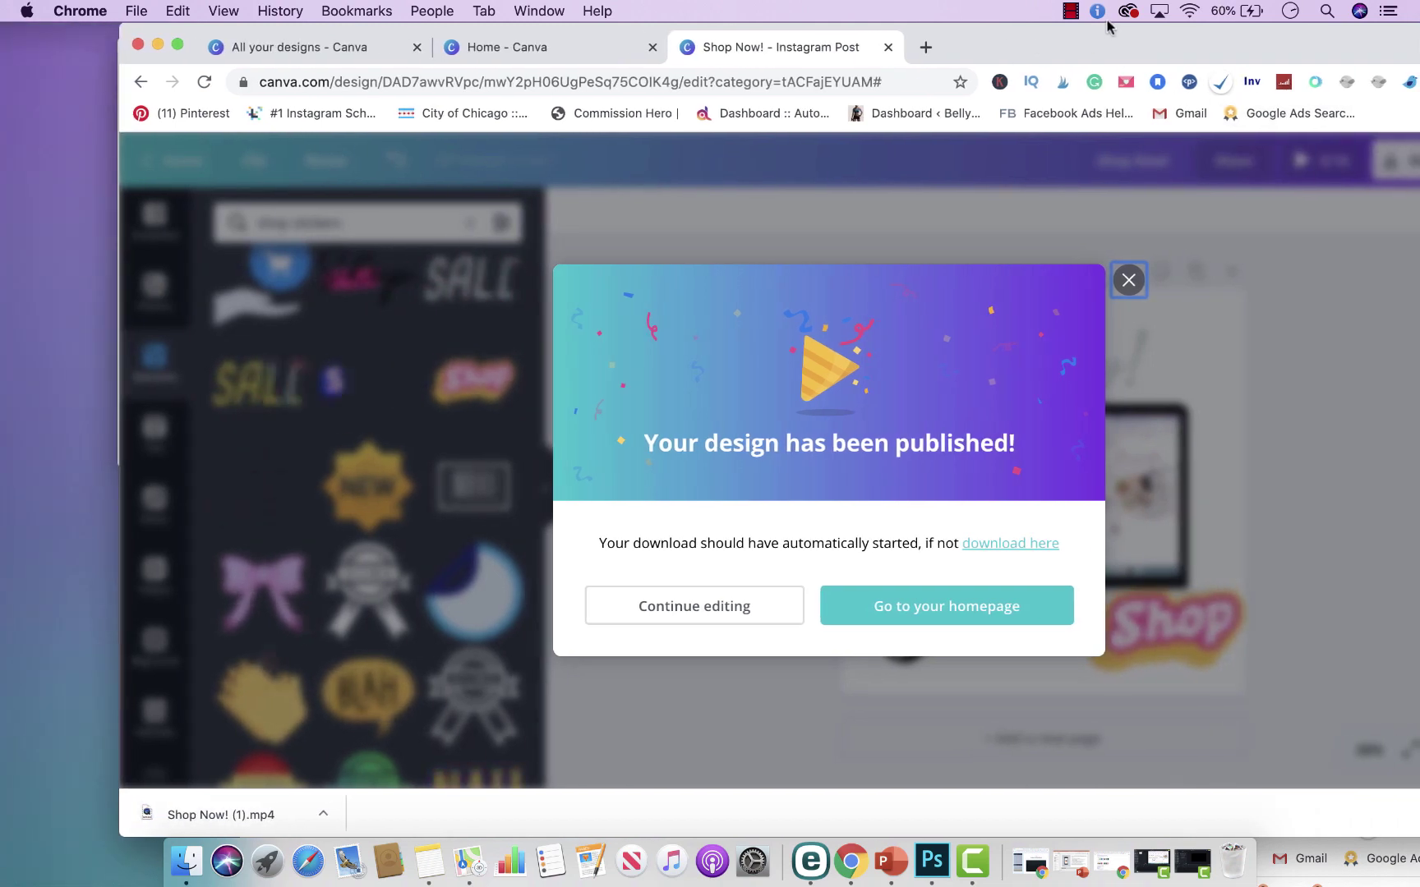
pyautogui.click(250, 816)
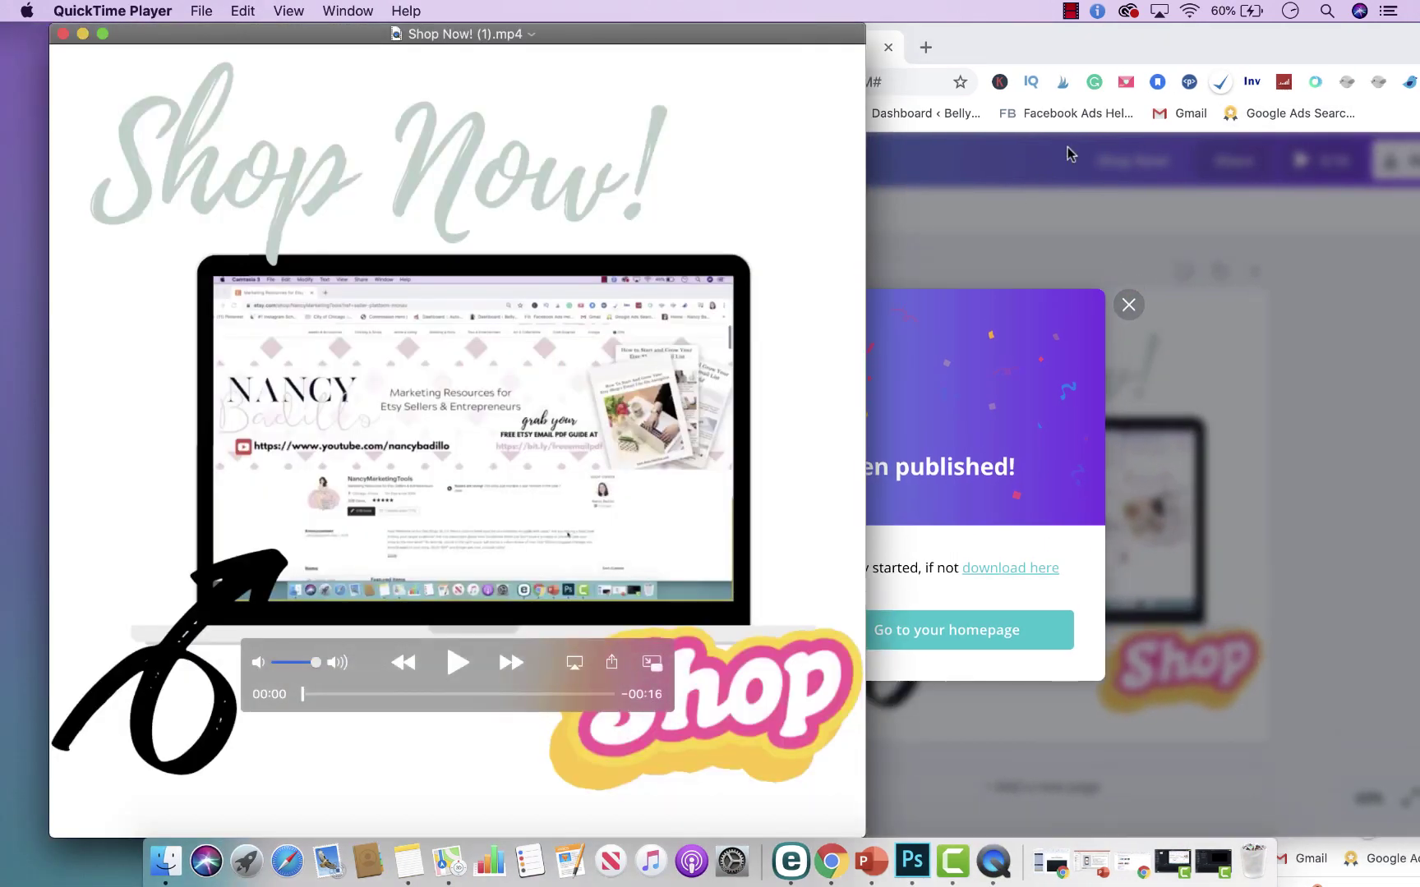
pyautogui.click(455, 668)
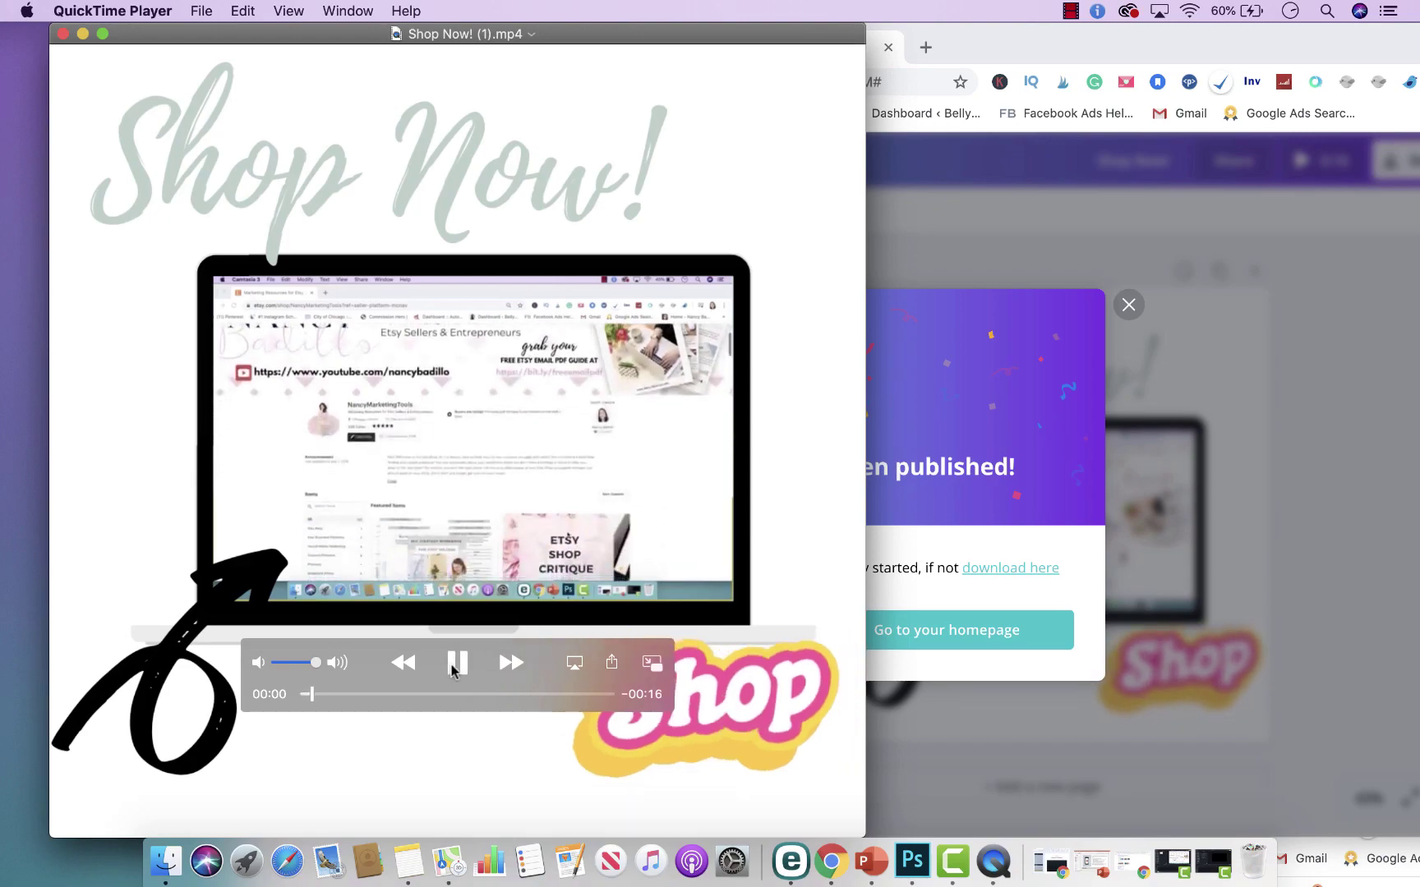